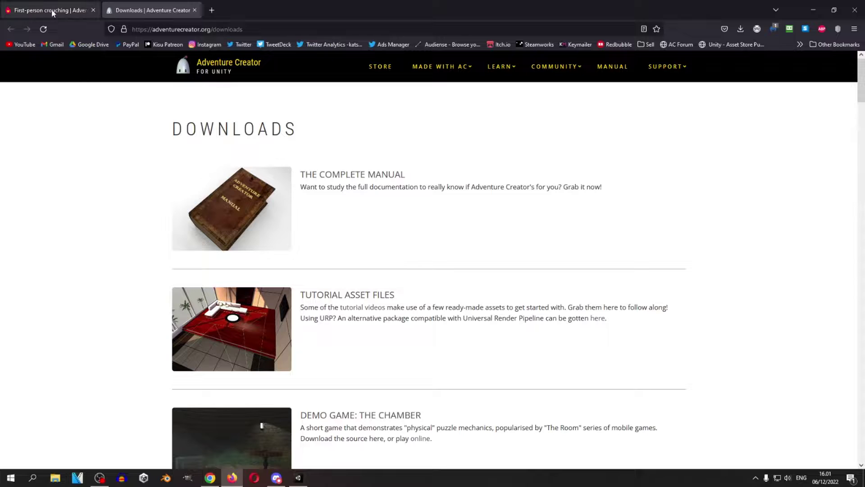
Read the First-person crouching wiki article, covering its setup requirements, script, comments and the note about the First Person Player Prefab package
left_click(52, 9)
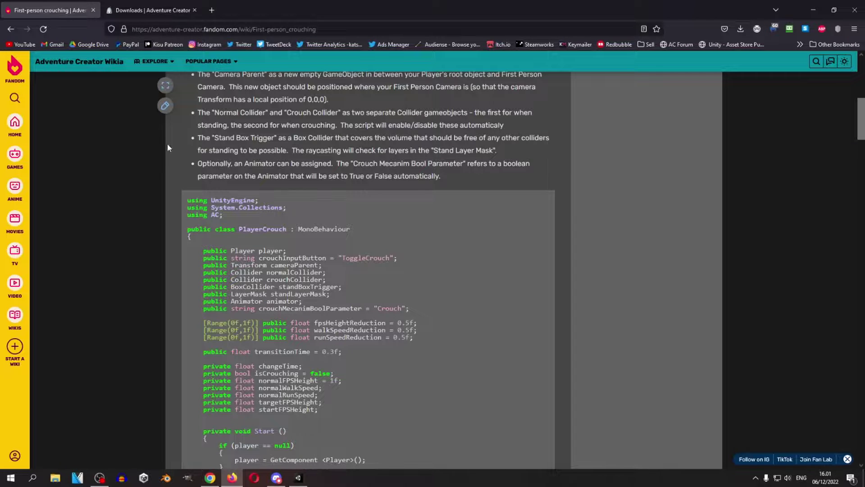
scroll(162, 171, "up", 5)
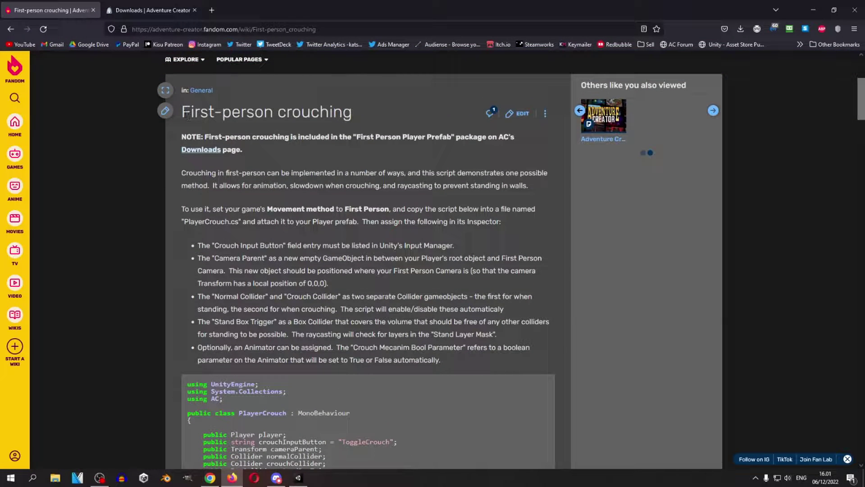
scroll(230, 311, "down", 2)
left_click_drag(186, 290, 338, 393)
left_click(313, 240)
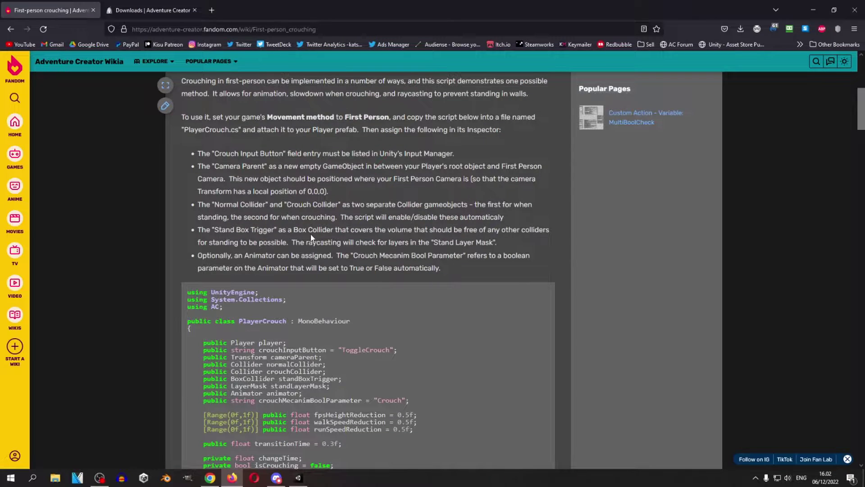
scroll(308, 261, "up", 3)
scroll(307, 263, "up", 1)
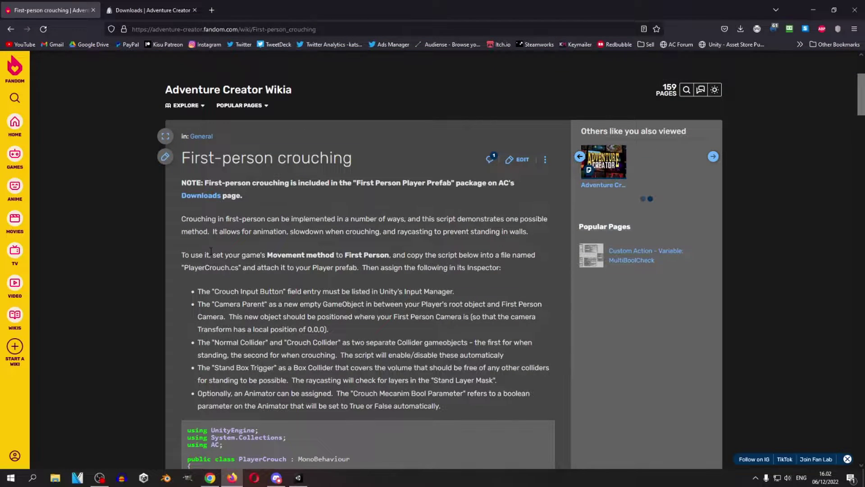
scroll(210, 251, "down", 1)
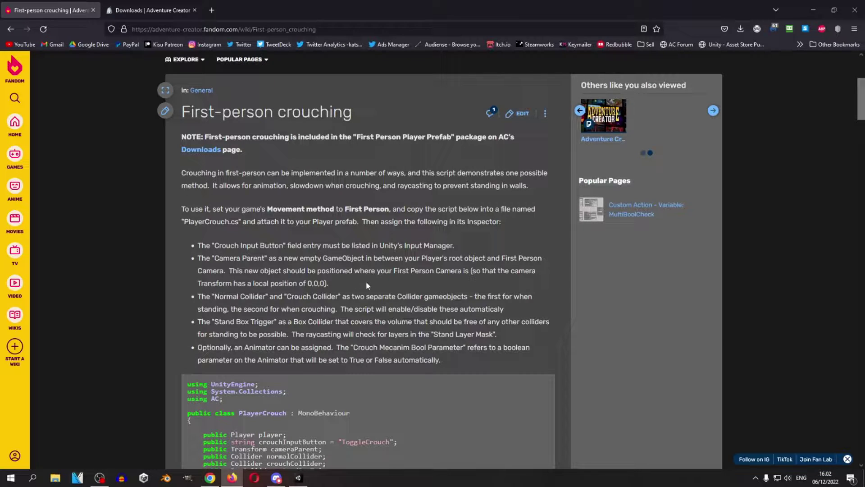
left_click_drag(215, 246, 319, 346)
left_click(318, 339)
scroll(275, 253, "down", 10)
scroll(275, 253, "down", 15)
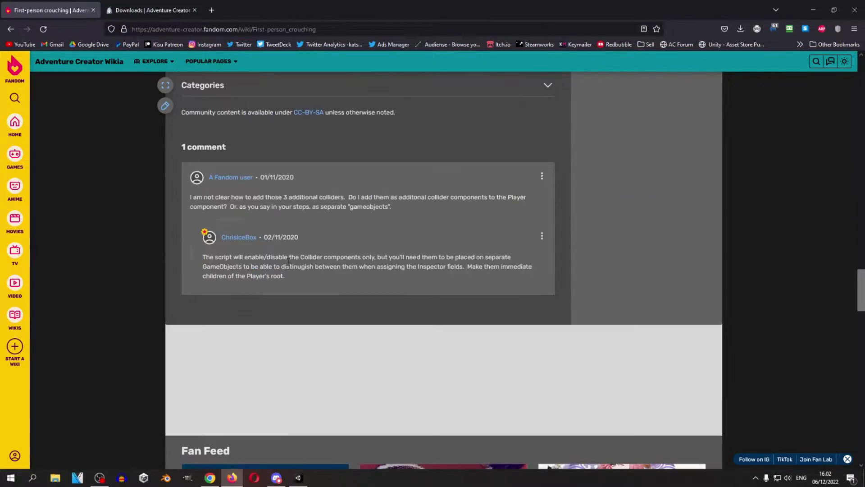
scroll(292, 266, "up", 14)
scroll(311, 272, "up", 15)
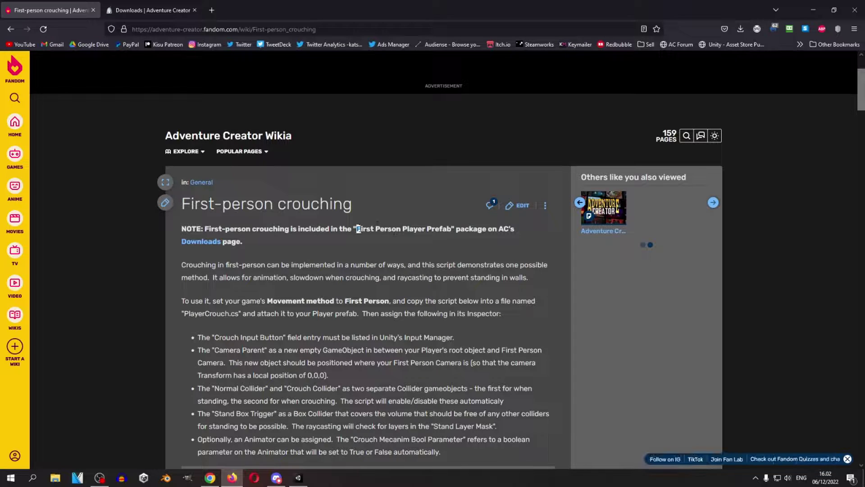
left_click_drag(357, 229, 452, 229)
left_click(317, 244)
Find the "Player Prefab: First-Person" package on the Adventure Creator downloads page and download it
left_click(158, 4)
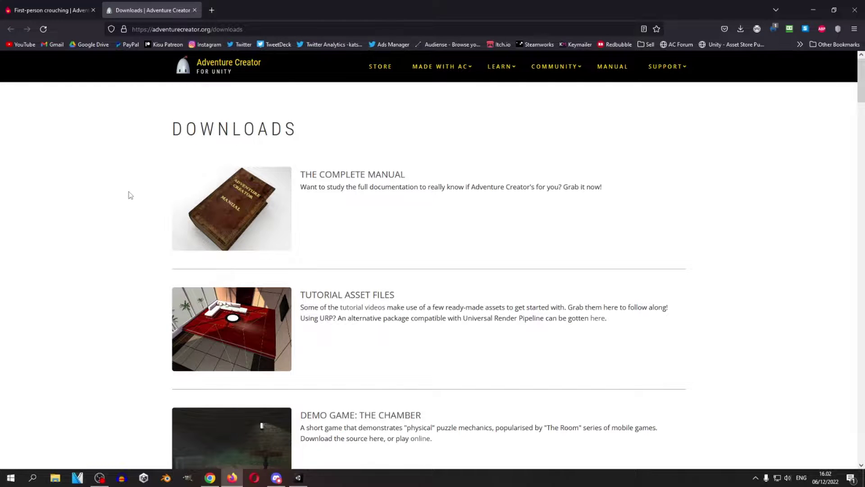
scroll(130, 195, "down", 4)
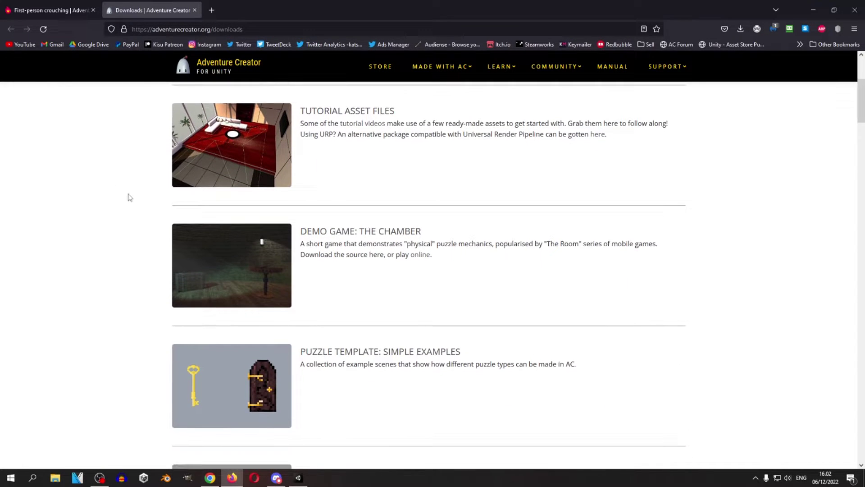
scroll(130, 197, "down", 1)
scroll(154, 205, "down", 3)
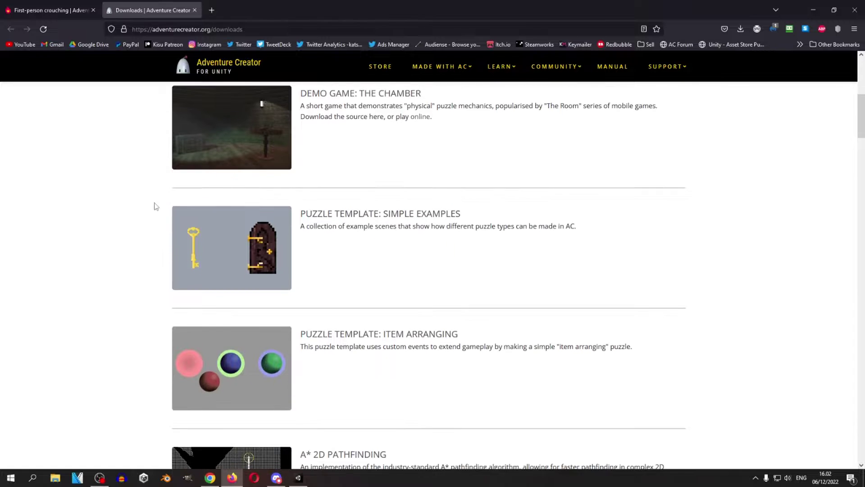
scroll(130, 234, "down", 6)
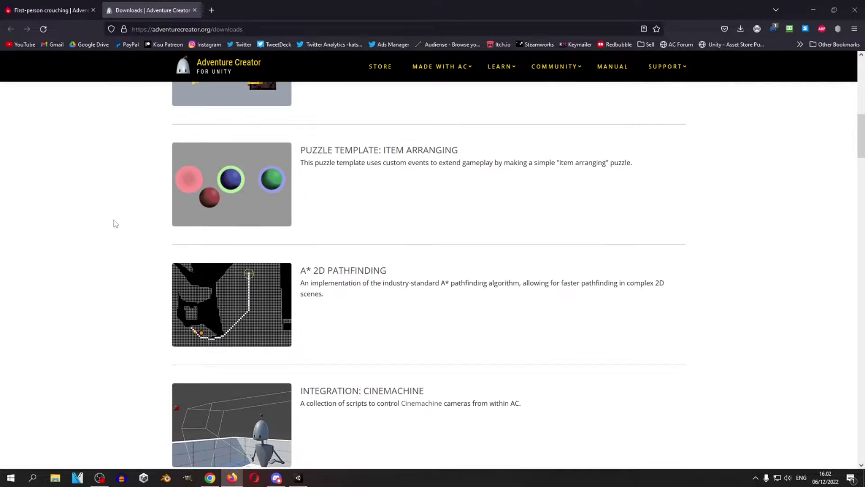
scroll(114, 212, "down", 3)
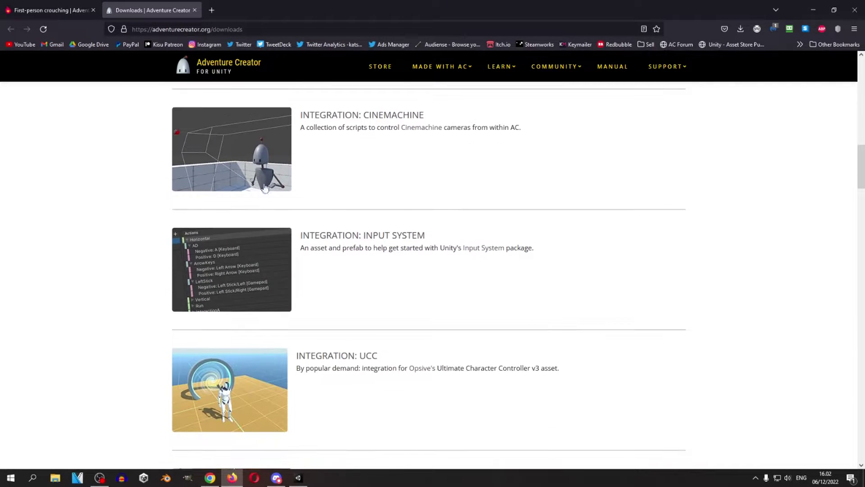
scroll(339, 168, "down", 4)
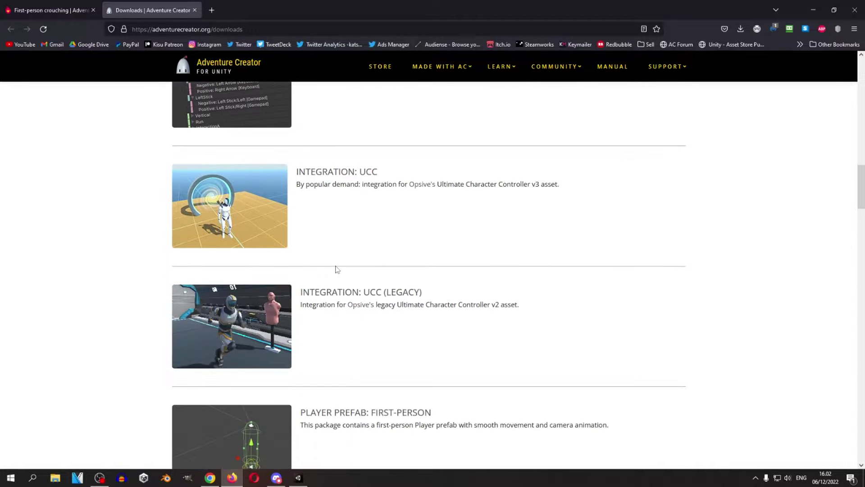
scroll(342, 228, "down", 5)
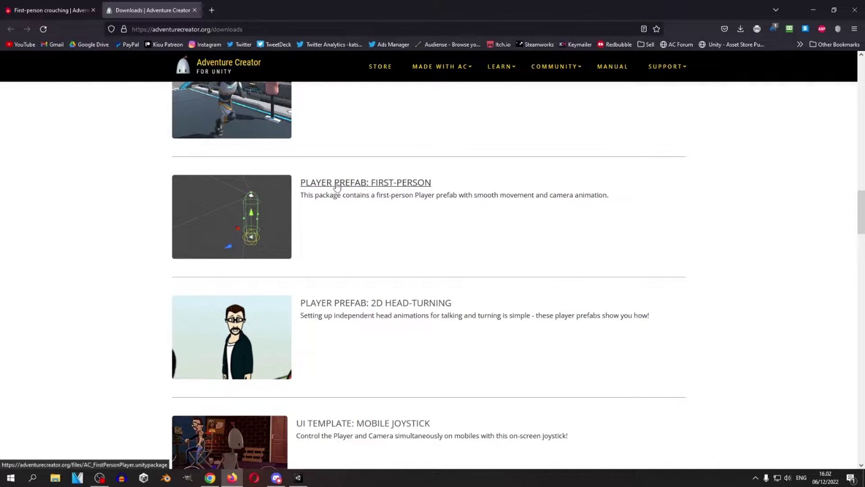
left_click(387, 186)
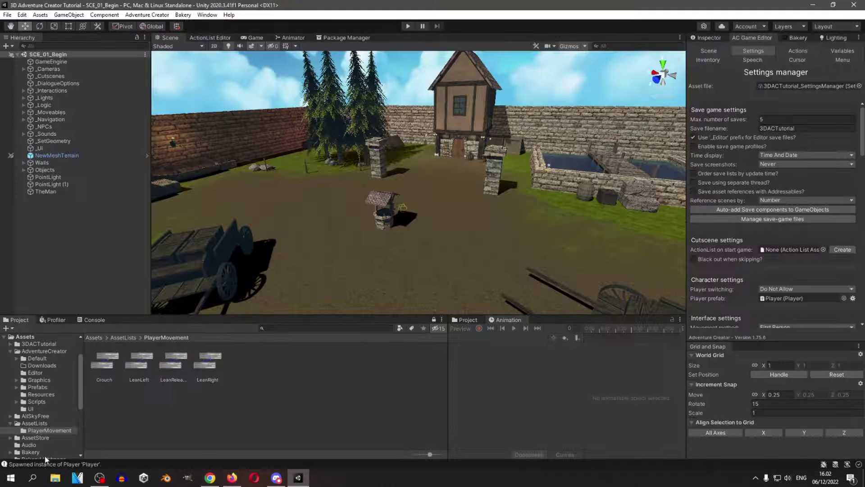
Open AC_FirstPersonPlayer.unitypackage from the Downloads folder and import all its contents into the Unity project
left_click(55, 477)
left_click(254, 203)
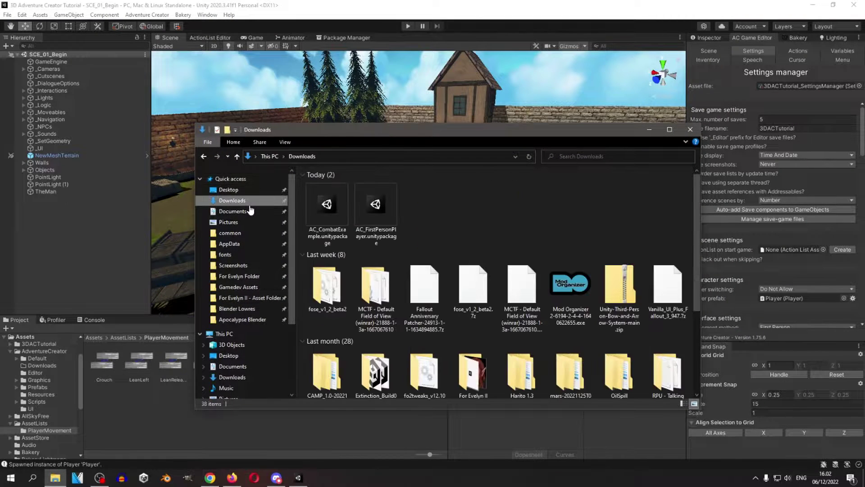
double_click(383, 215)
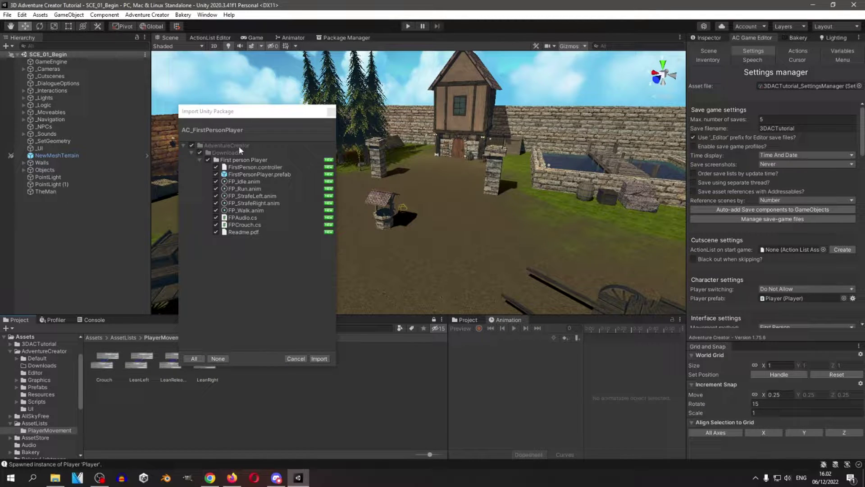
left_click(239, 145)
left_click(240, 152)
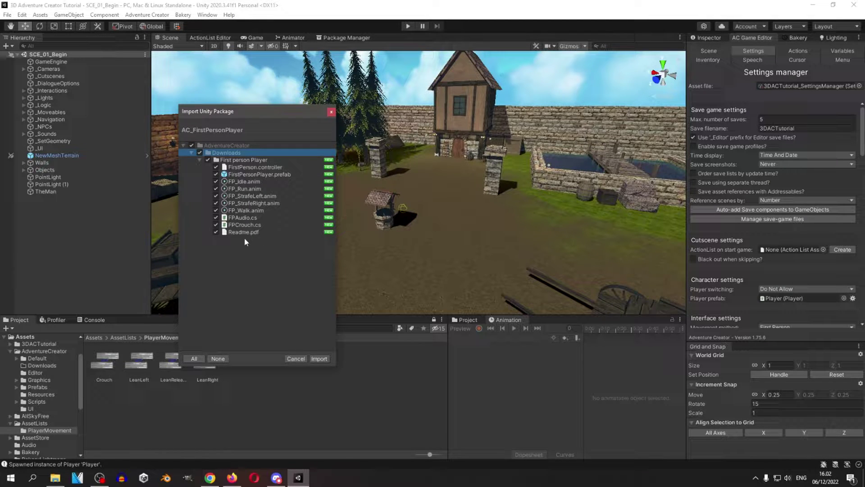
left_click(319, 358)
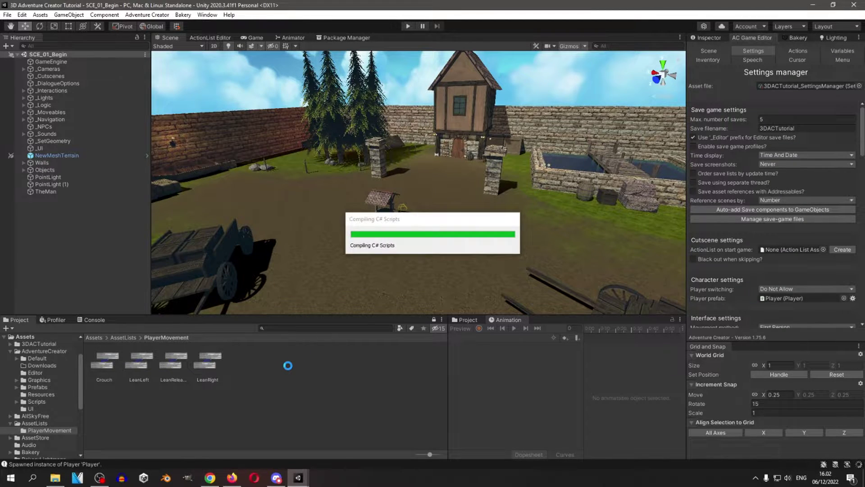
Assign the FirstPersonPlayer prefab from AdventureCreator/Downloads/First person Player as the Player prefab in the Settings manager's character settings
left_click(95, 338)
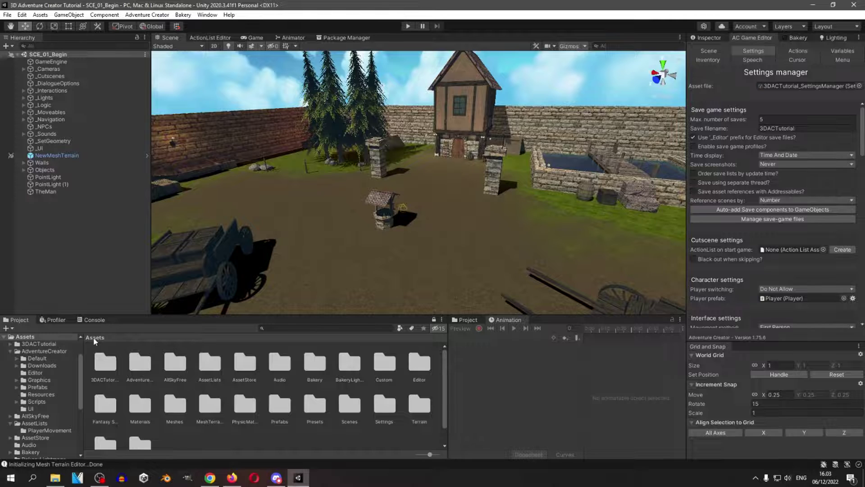
double_click(140, 363)
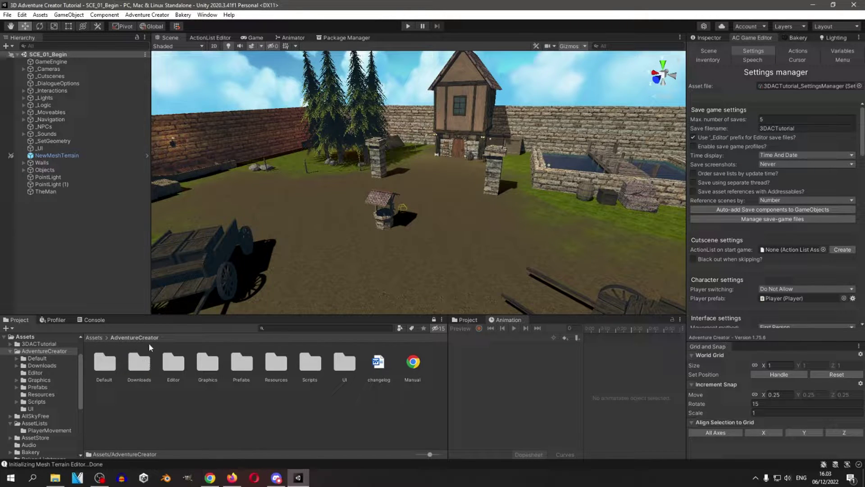
double_click(140, 363)
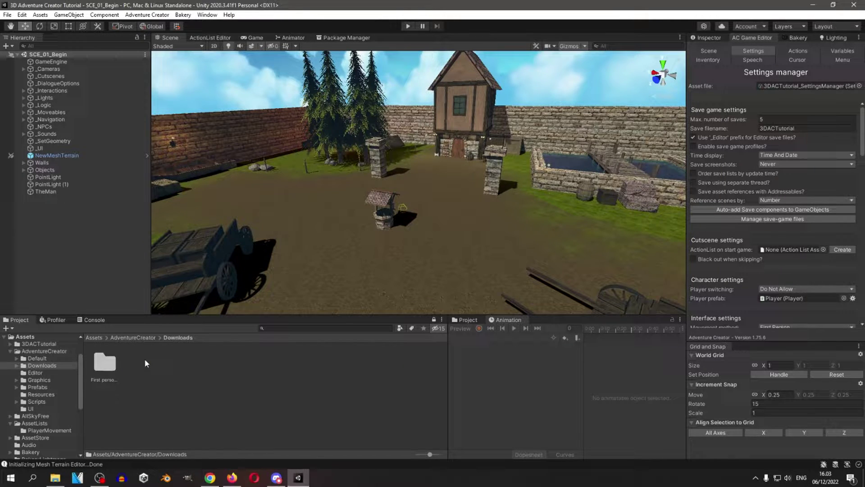
double_click(105, 362)
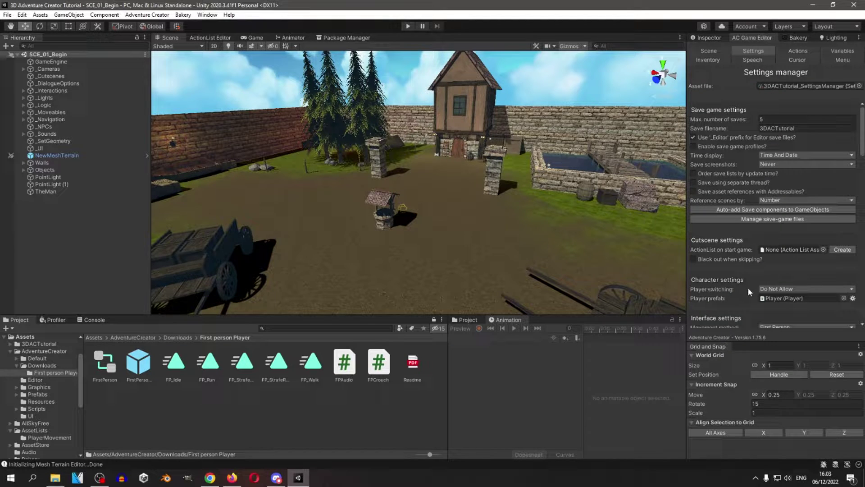
left_click_drag(153, 368, 782, 296)
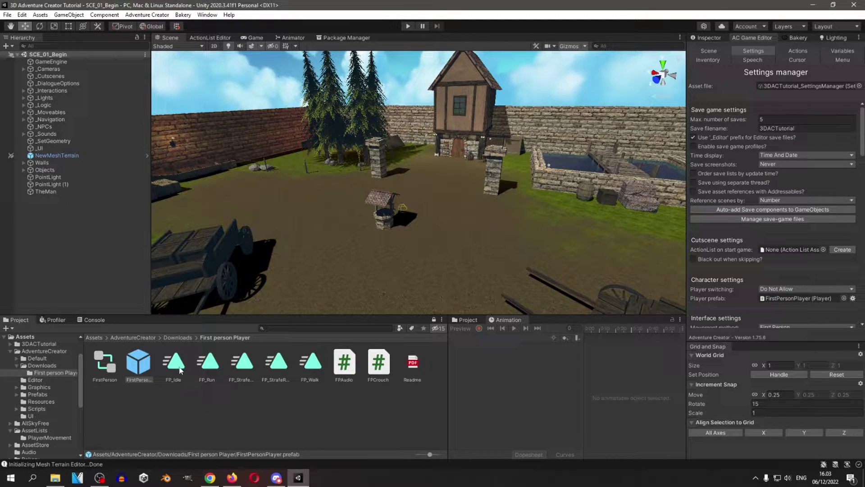
Look through the First person Player folder's animation clips and its FPAudio and FPCrouch scripts
key("Right")
key("Right")
key("Right")
key("Right")
key("Right")
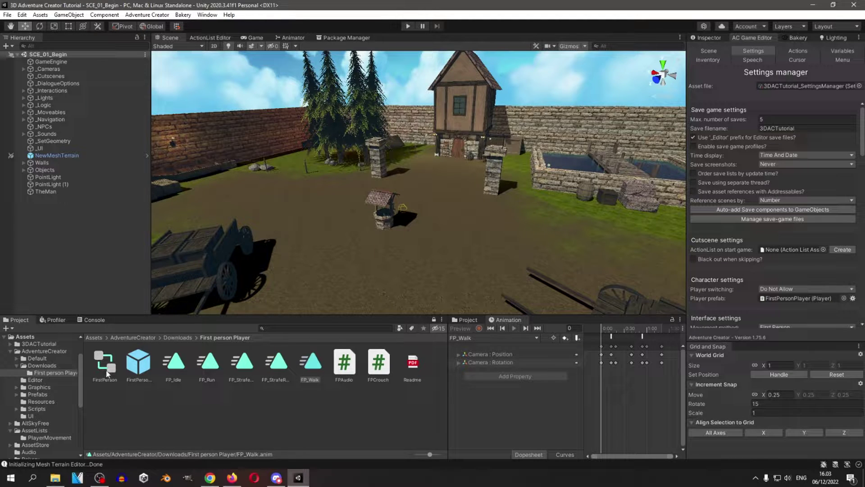
left_click(345, 365)
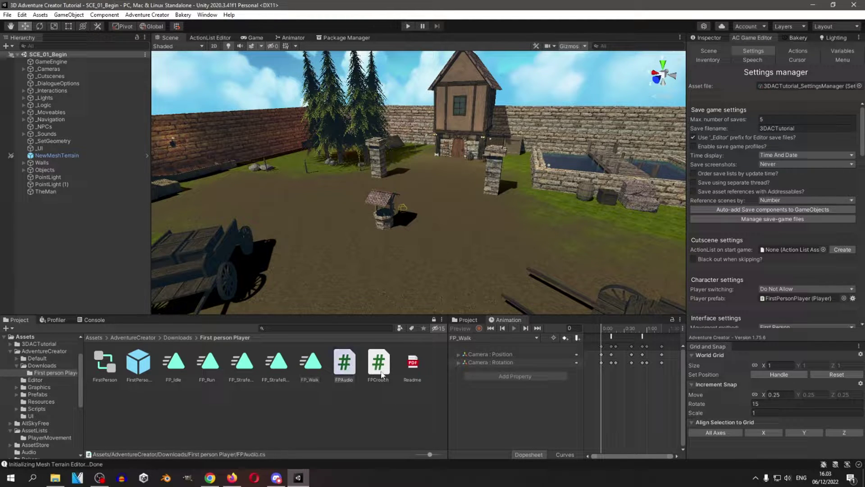
left_click(381, 367)
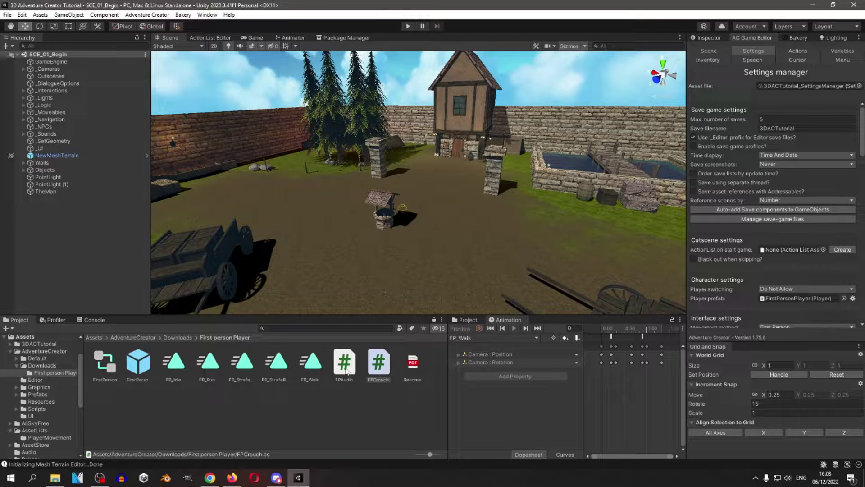
left_click(346, 367)
left_click(381, 366)
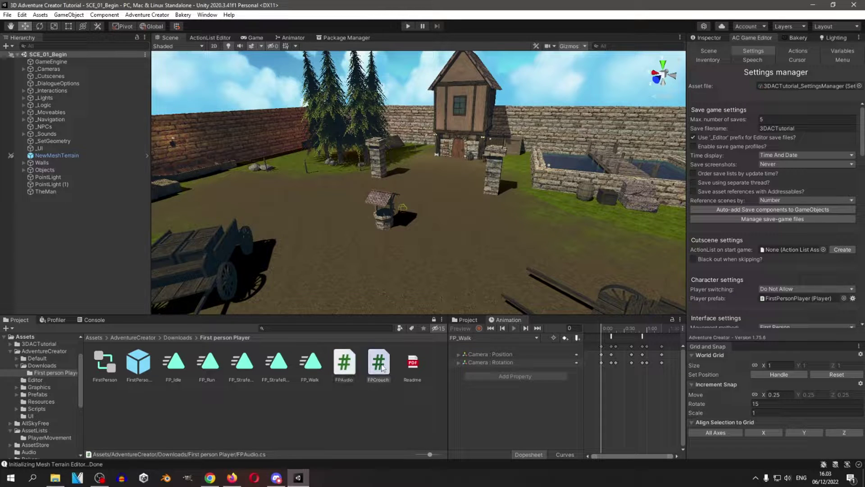
Open the FirstPersonPlayer prefab and examine its Player movement settings, Character Controller, FP Crouch and FP Audio components
double_click(141, 365)
left_click(697, 39)
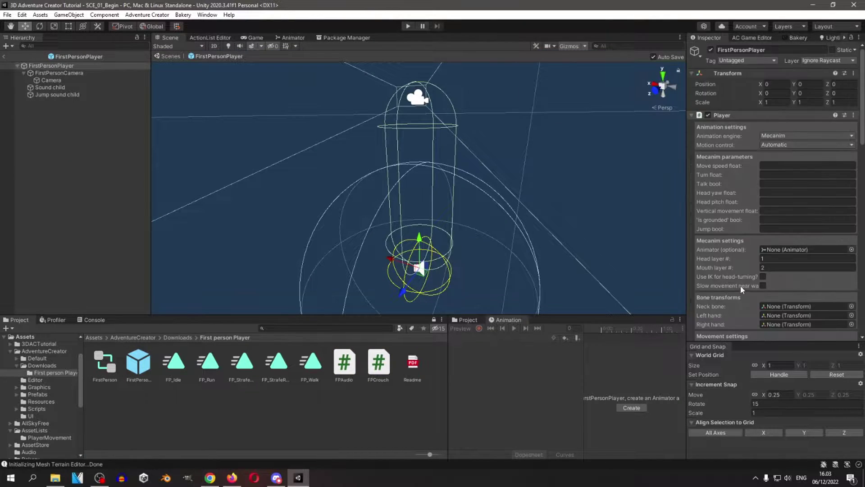
scroll(739, 271, "down", 10)
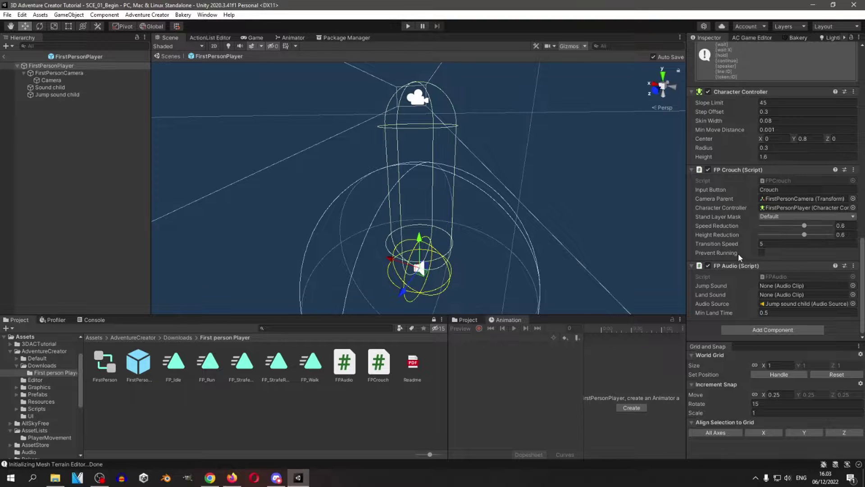
scroll(744, 252, "up", 3)
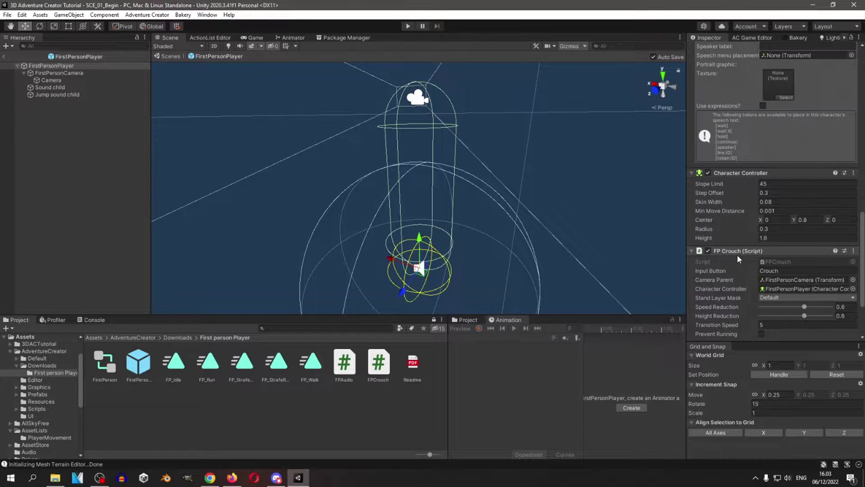
scroll(737, 255, "up", 10)
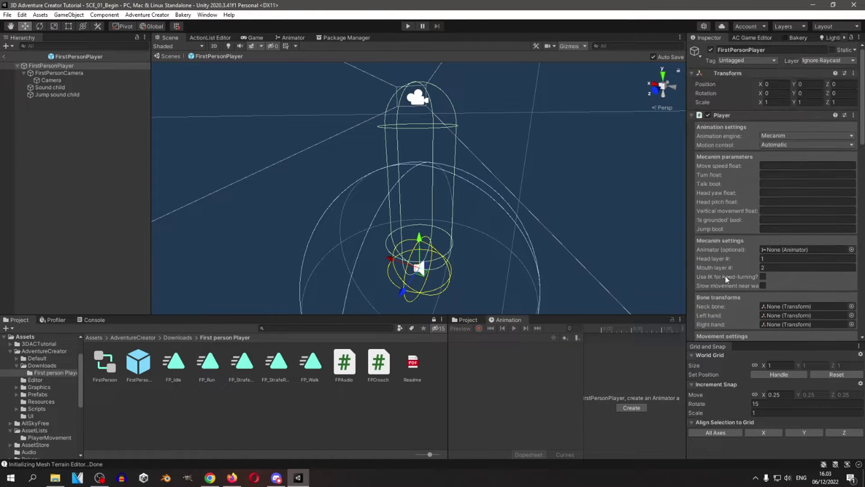
scroll(727, 278, "down", 5)
left_click(59, 73)
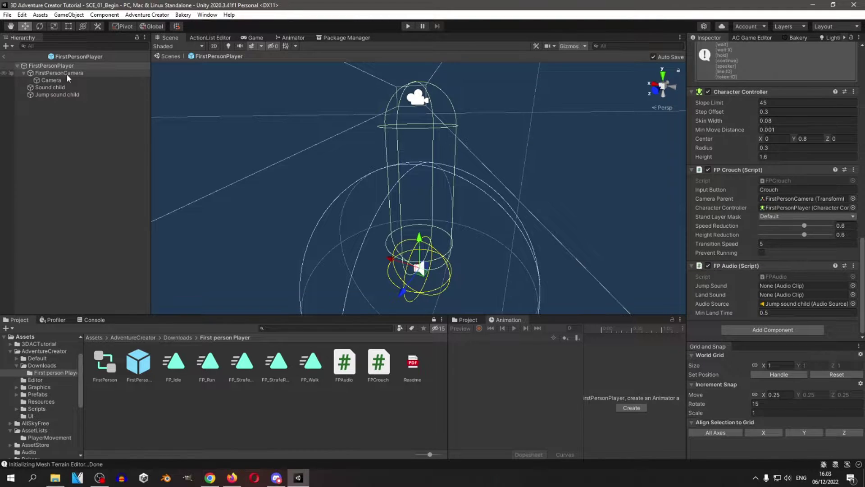
scroll(746, 208, "up", 5)
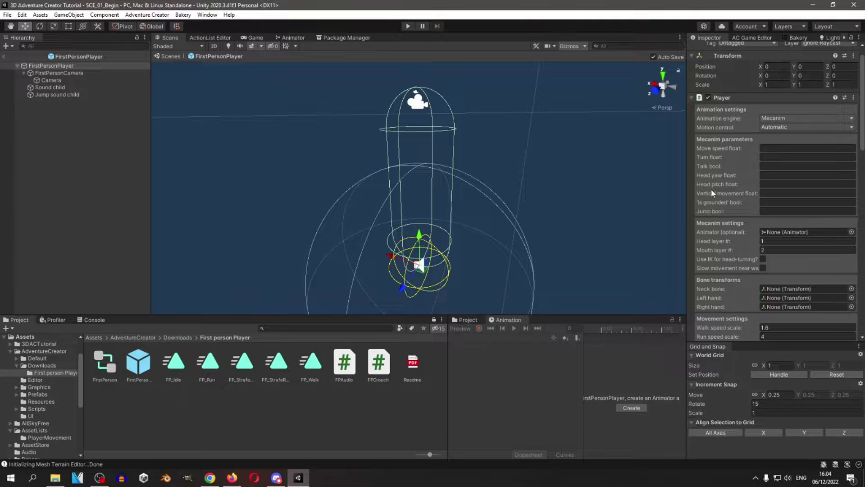
scroll(716, 189, "down", 3)
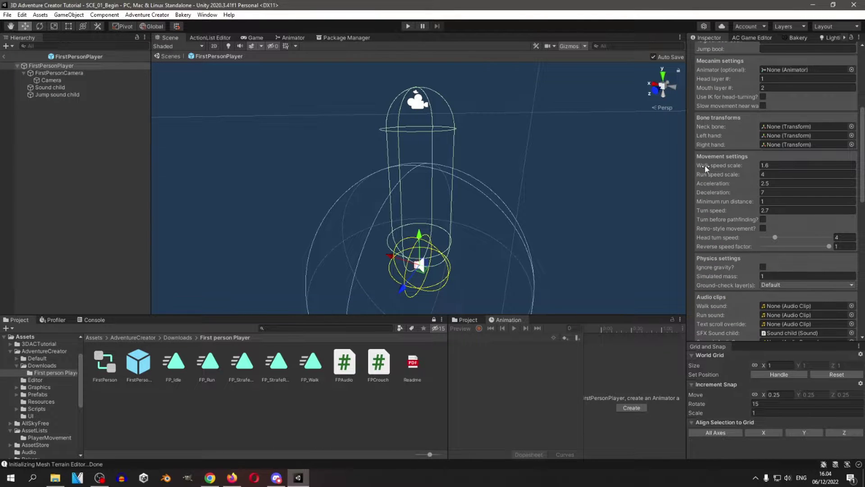
Exit the prefab view and play-test the scene, walking around the courtyard to judge the movement speed, and quit the game
left_click(4, 56)
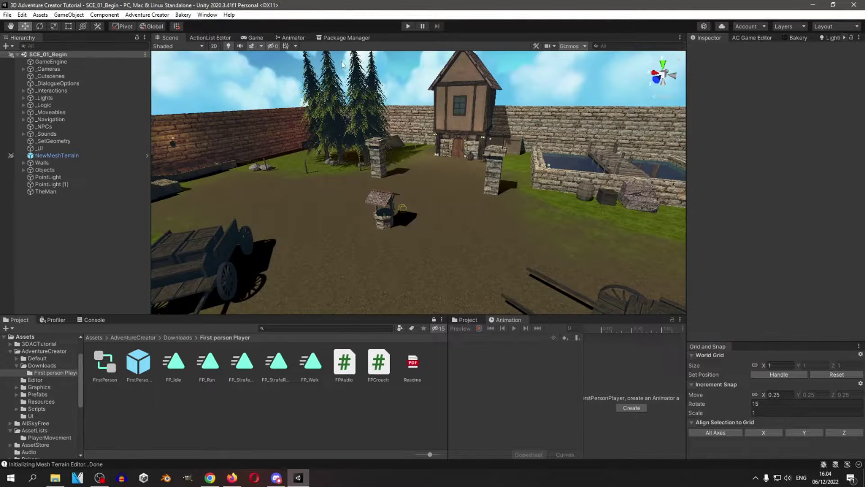
left_click(408, 26)
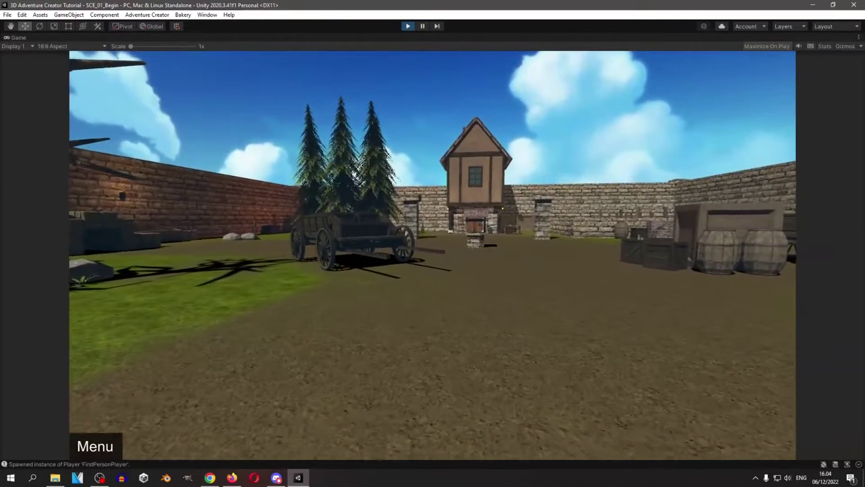
key("w")
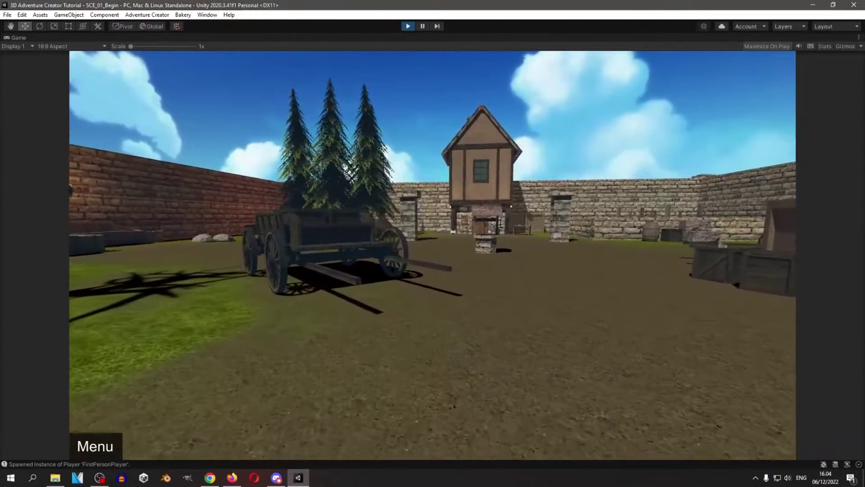
key("w")
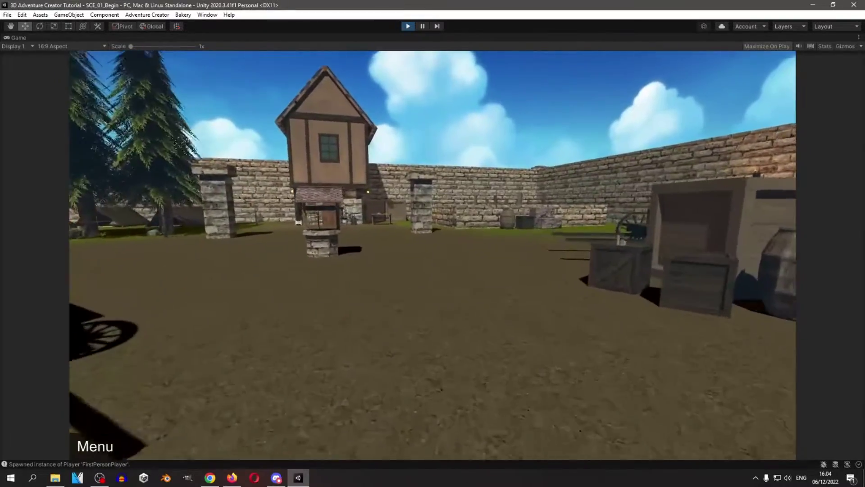
key("w")
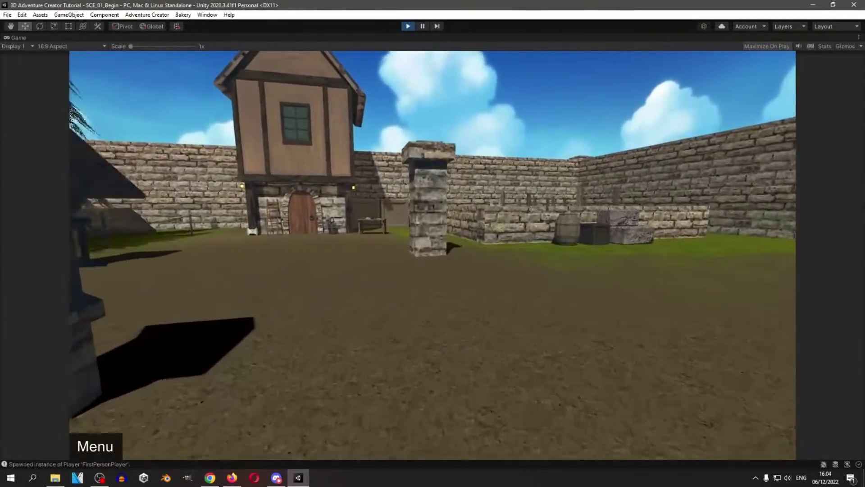
key("w")
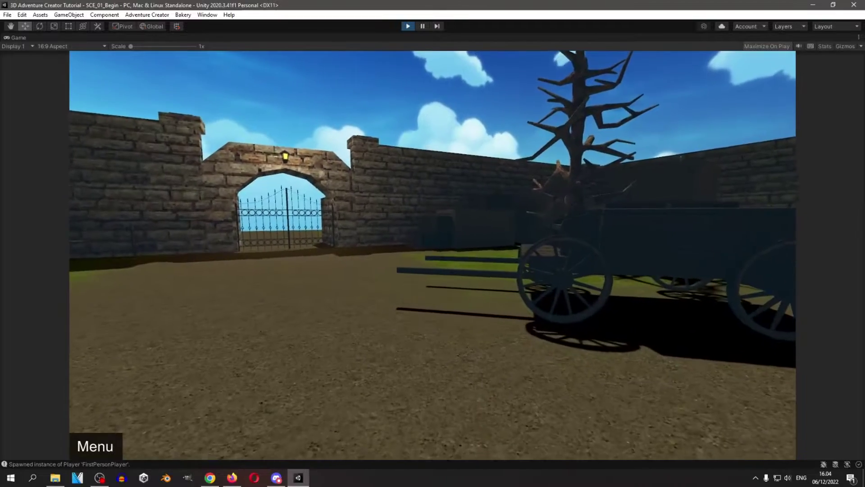
key("w")
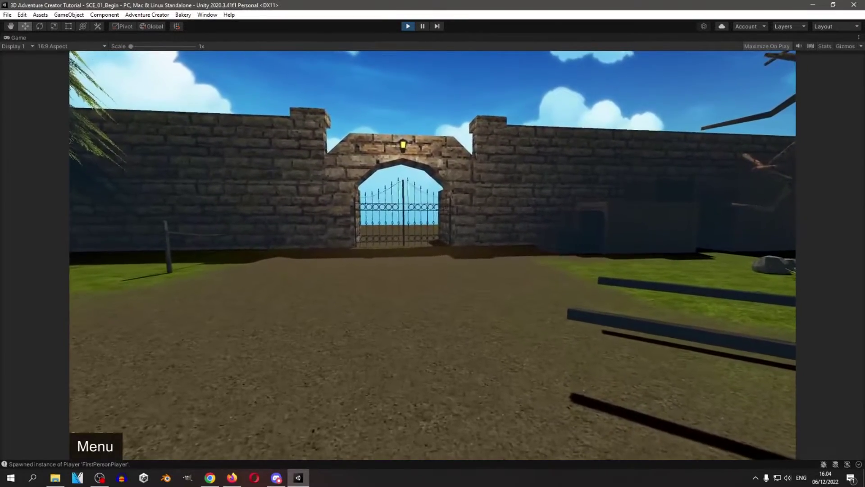
key("Escape")
left_click(394, 356)
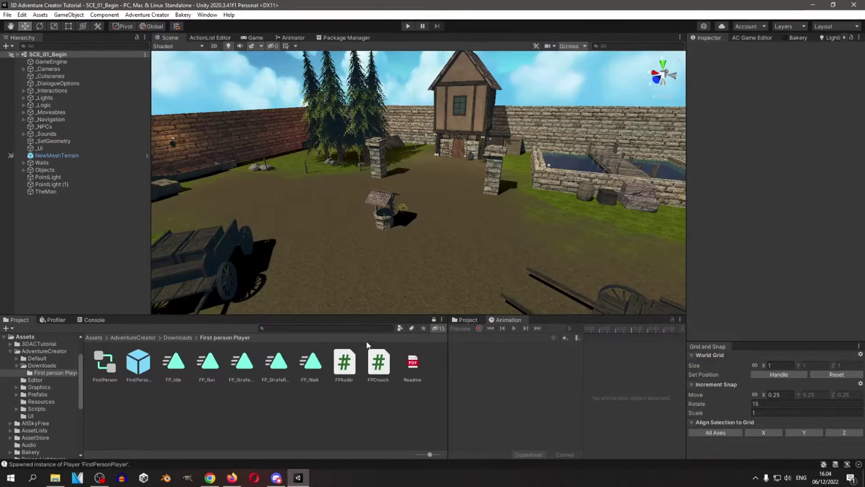
In the FirstPersonPlayer prefab's movement settings, set the walk speed scale to 3 and the run speed scale to 8, and return to the scene
double_click(140, 370)
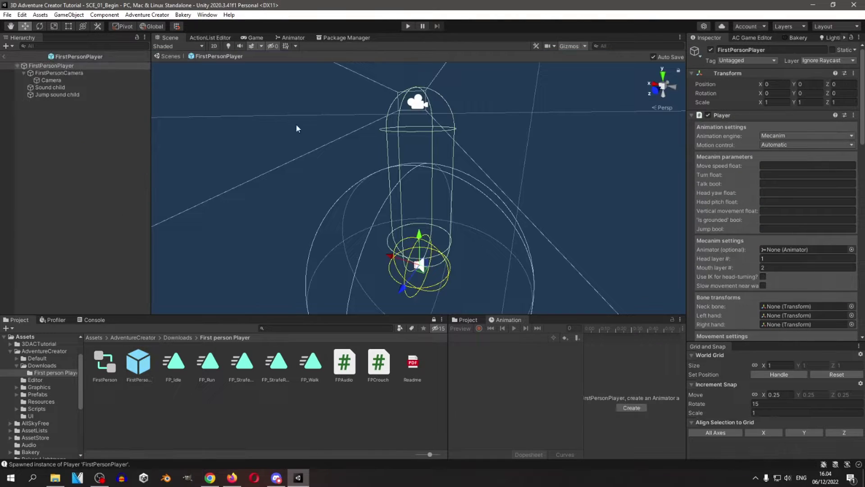
scroll(776, 190, "down", 5)
left_click(776, 183)
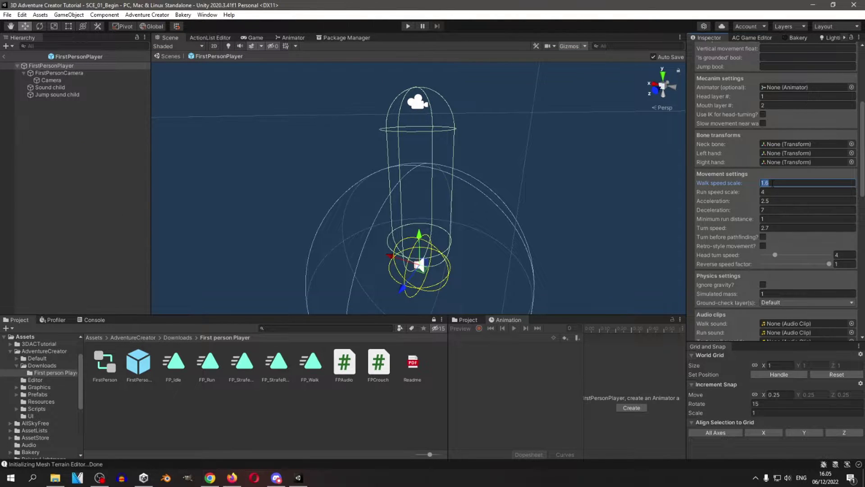
type("3")
left_click(768, 193)
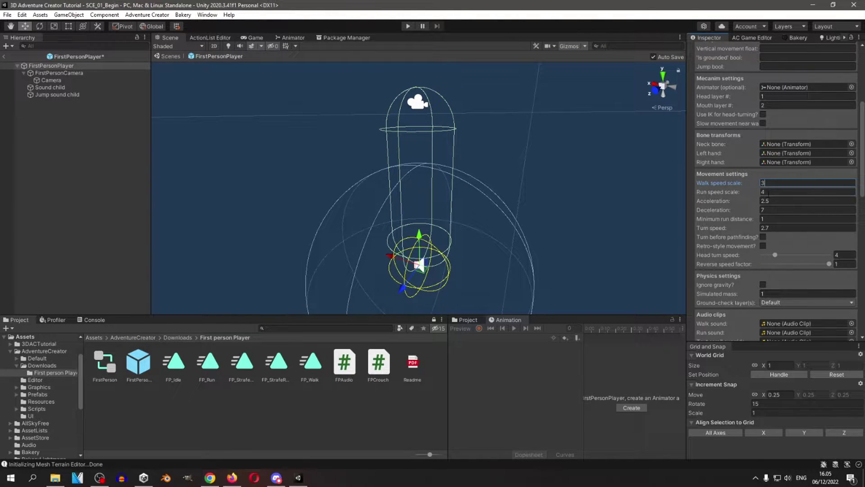
type("8")
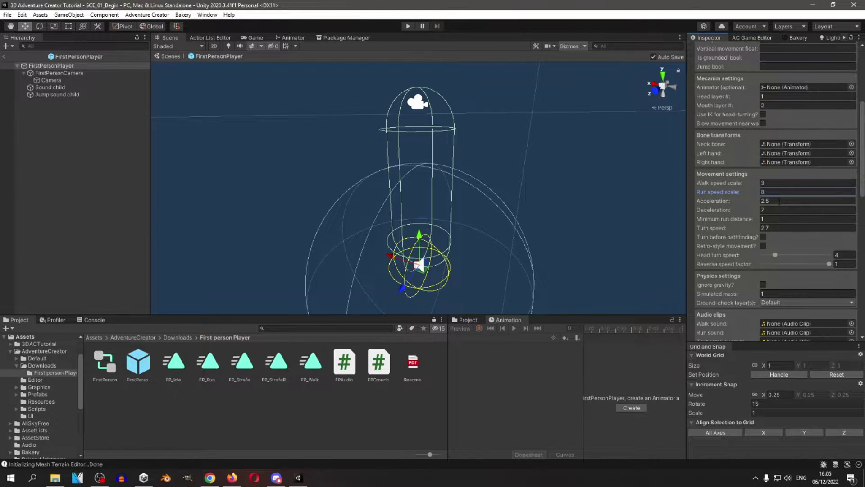
left_click(779, 200)
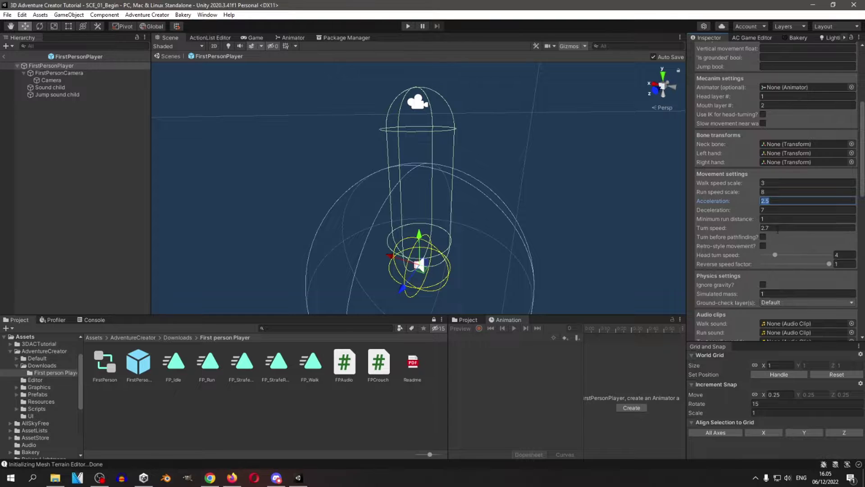
left_click(778, 229)
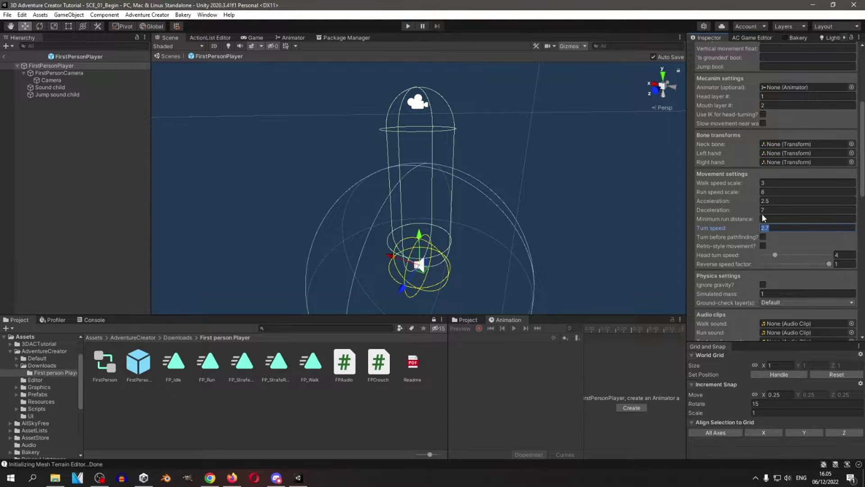
left_click(9, 54)
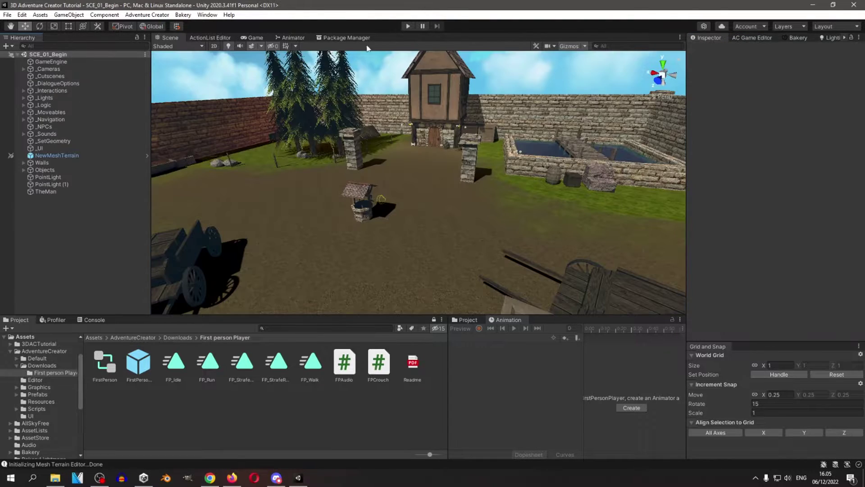
Play-test the scene again, moving around the whole courtyard to check the player's walk and run speeds
left_click(408, 26)
key("w")
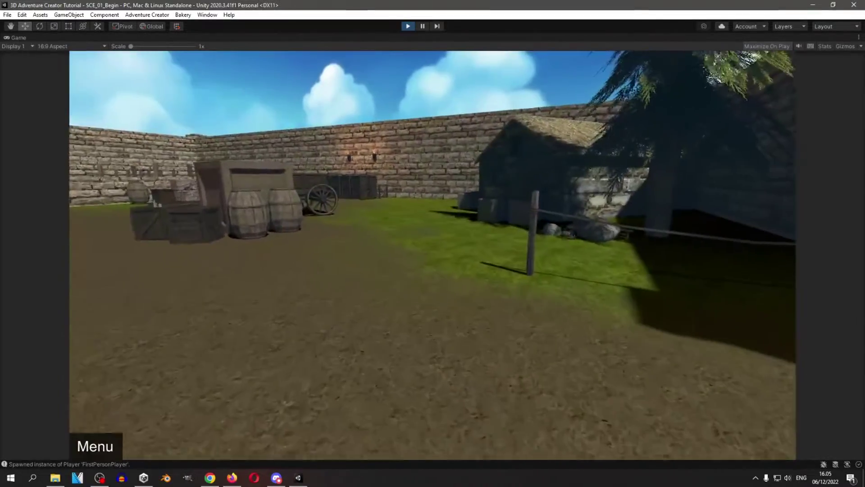
key("w")
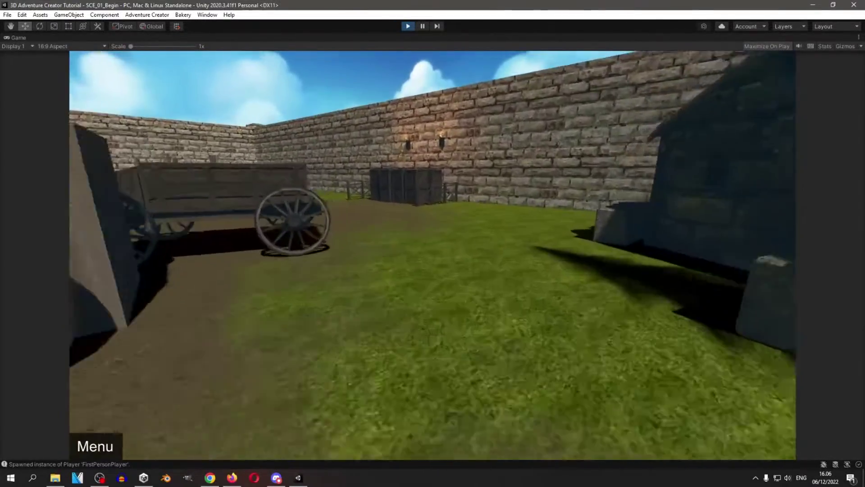
key("w")
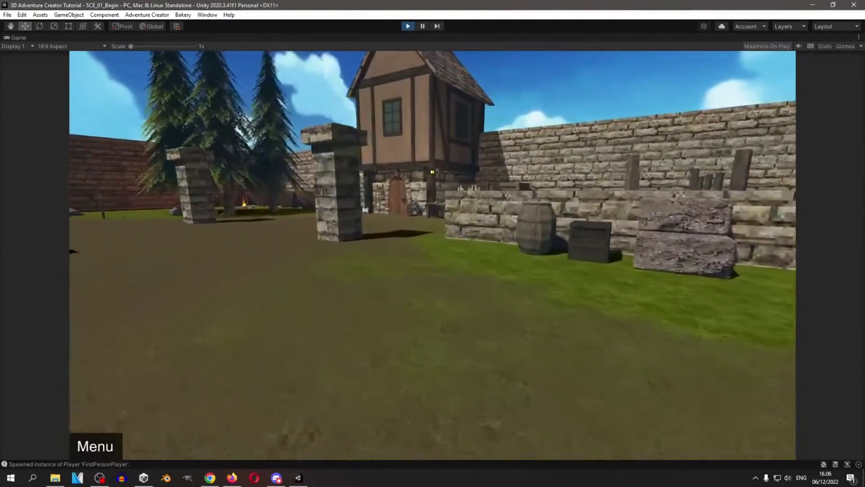
key("w")
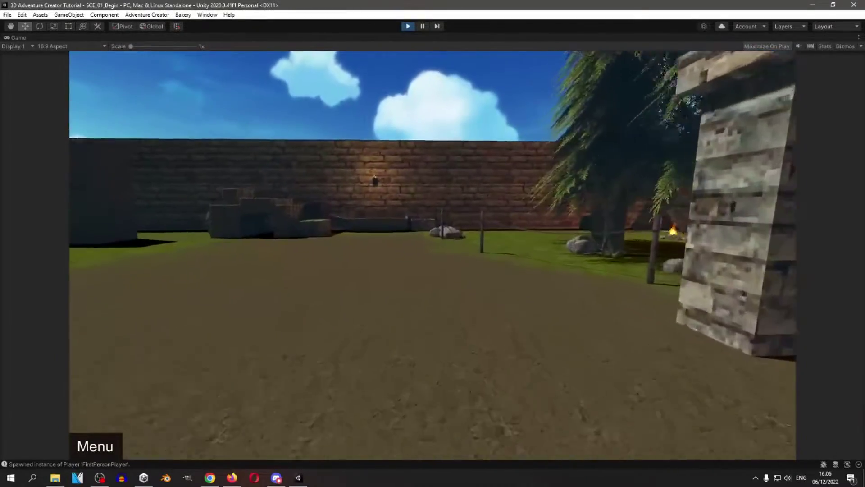
key("w")
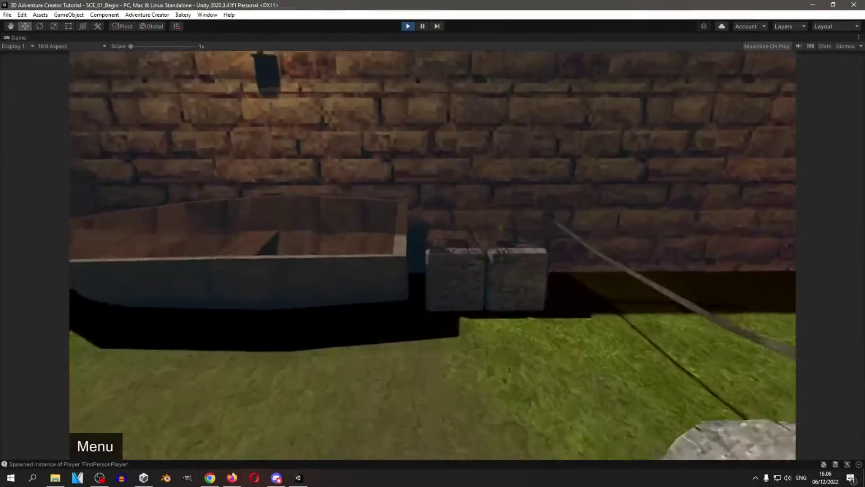
key("w")
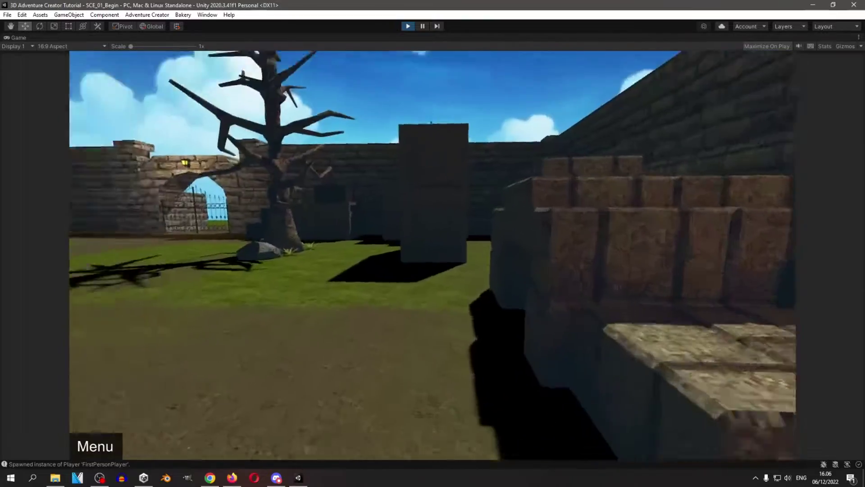
key("w")
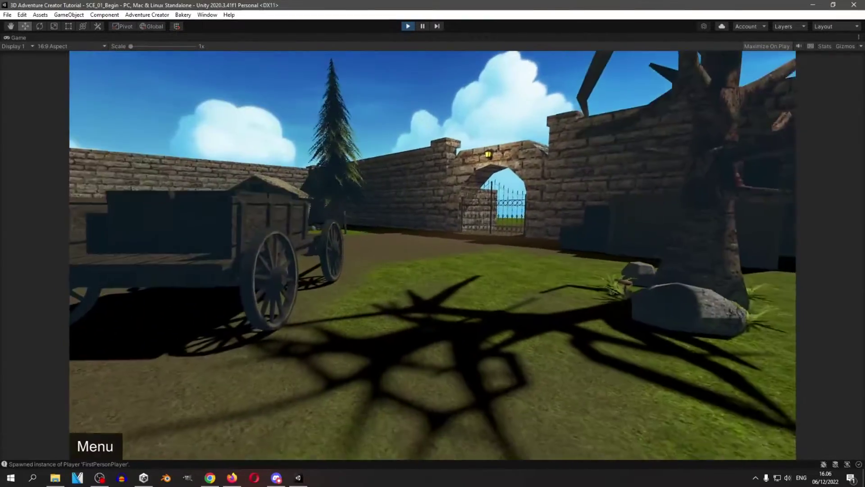
key("w")
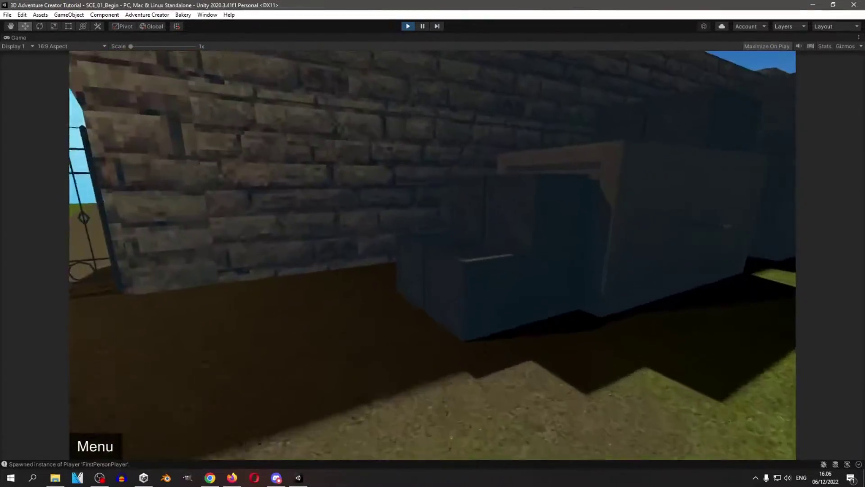
Test jumping by climbing the crates along the courtyard wall and crossing over their tops
key("w")
key("space")
key("space")
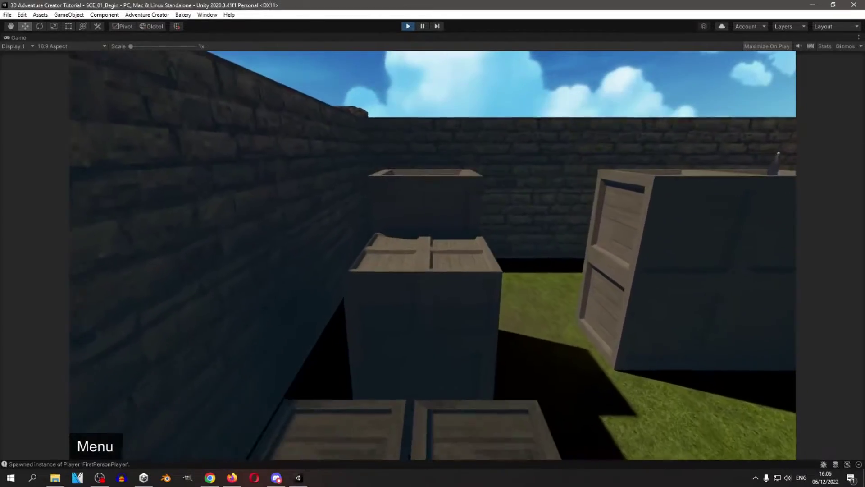
key("w")
key("space")
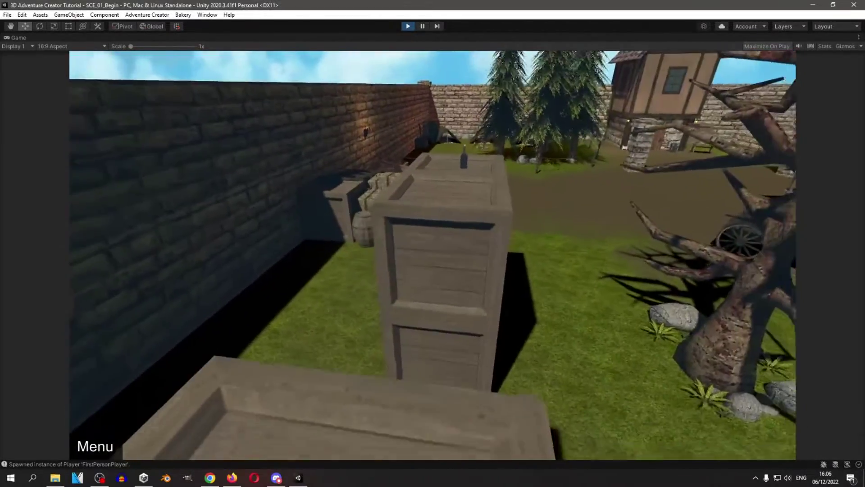
key("w")
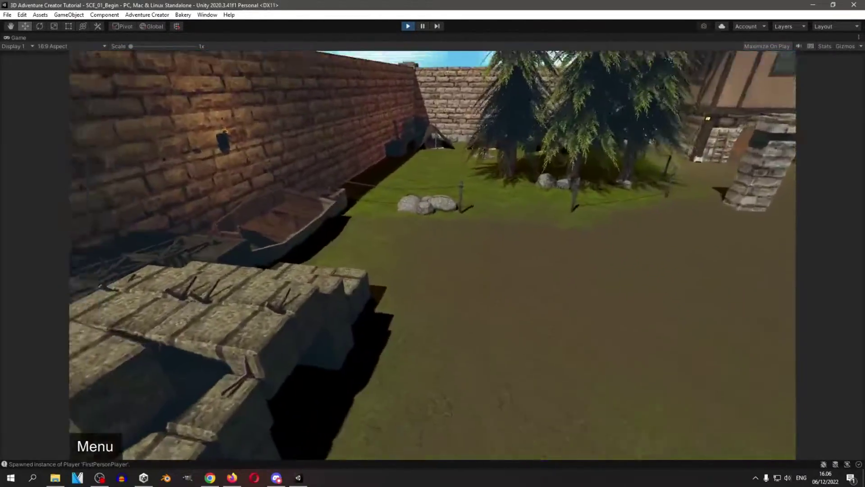
Test moving into the low opening of the stone structure beside the wall, and quit the game
key("w")
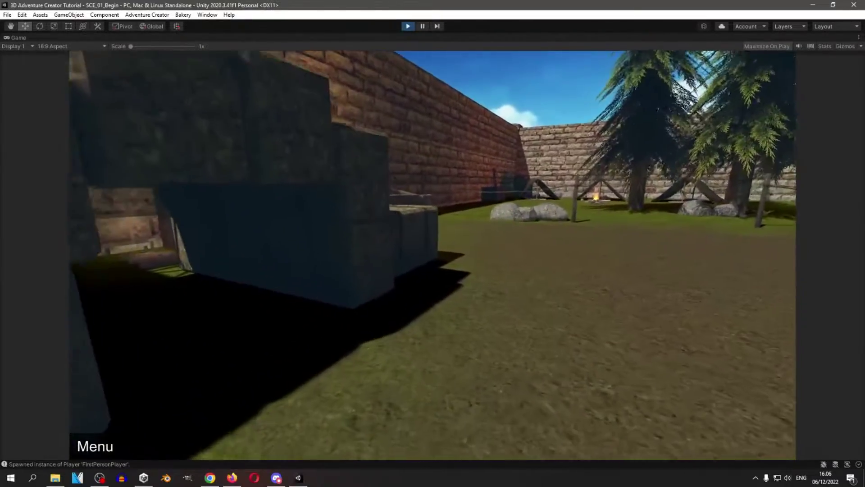
key("w")
key("space")
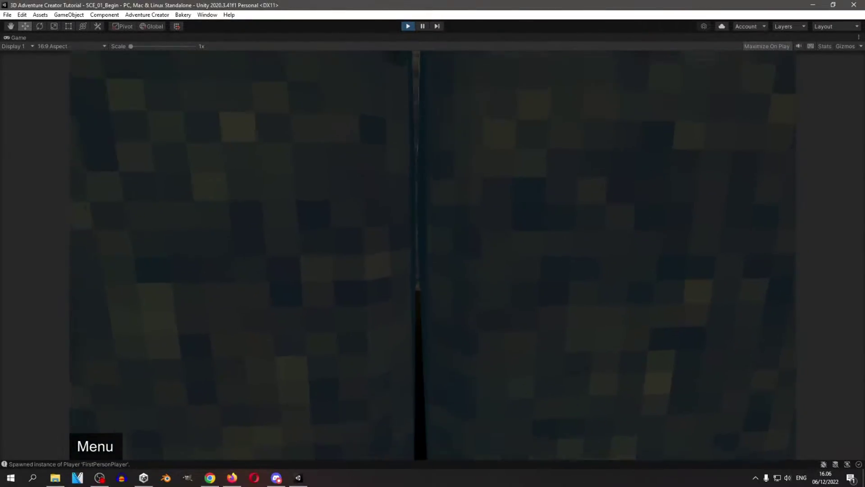
key("w")
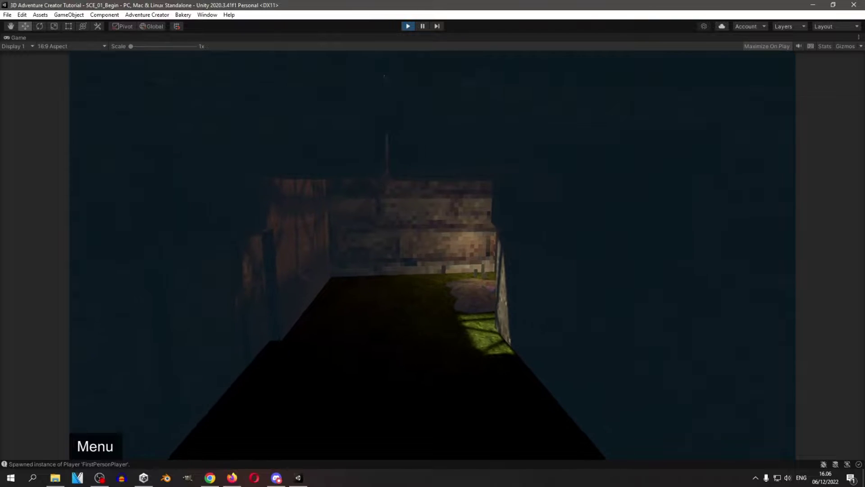
key("Escape")
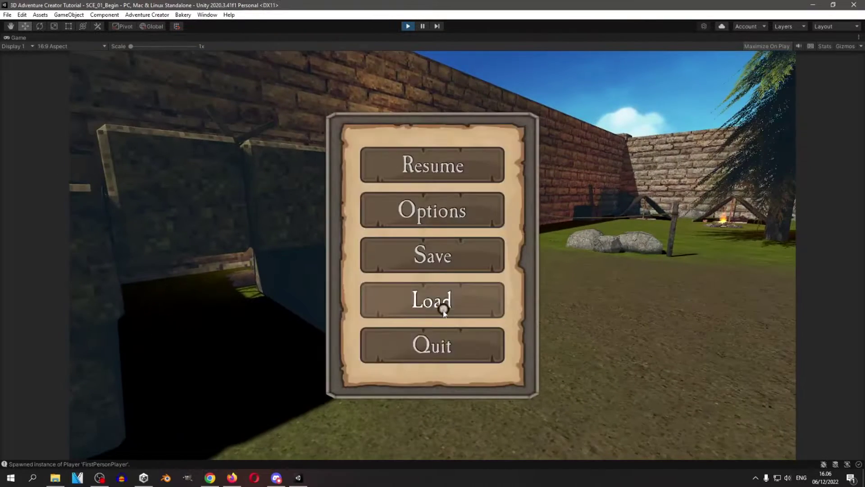
left_click(448, 348)
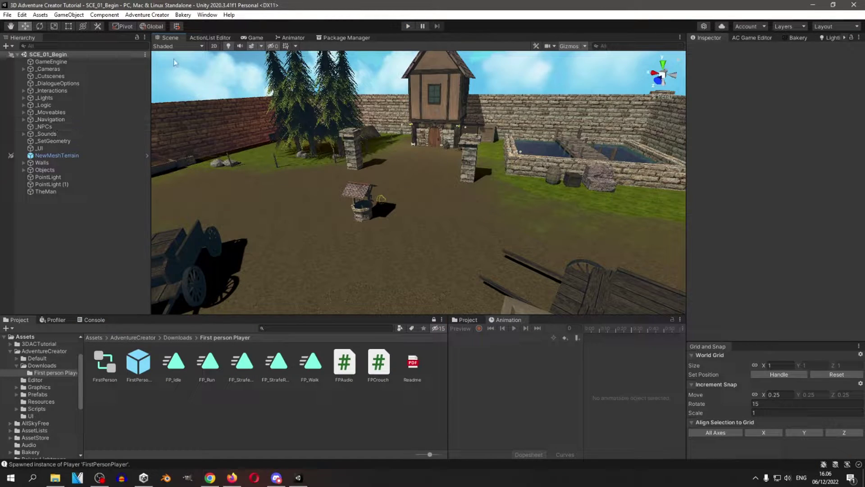
Delete the Crouch entry from Adventure Creator's Active Inputs and close that editor
left_click(147, 14)
mouse_move(153, 25)
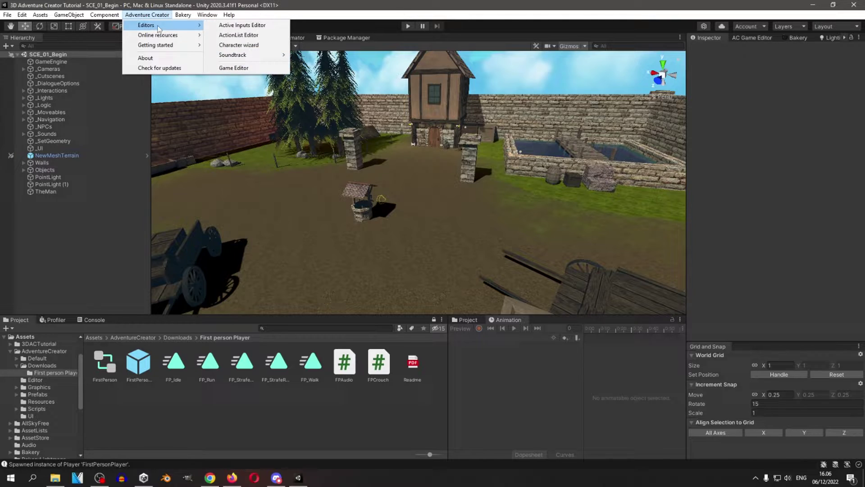
left_click(267, 34)
left_click(252, 176)
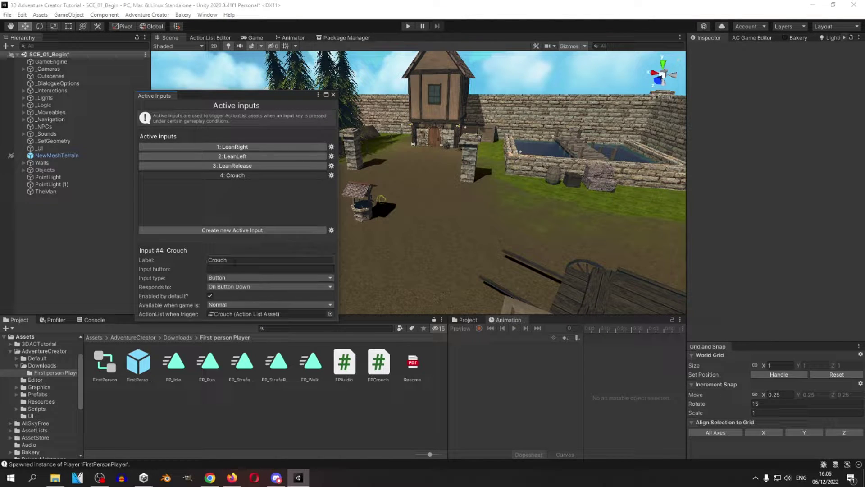
left_click(331, 175)
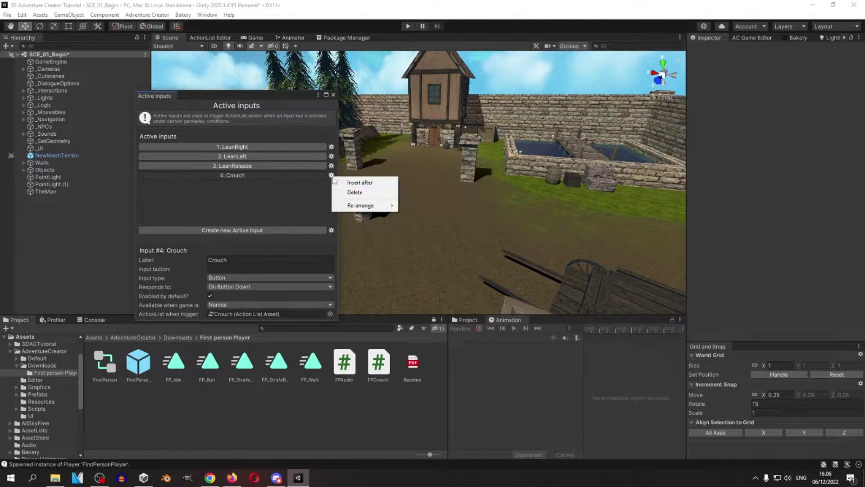
left_click(354, 191)
left_click(333, 95)
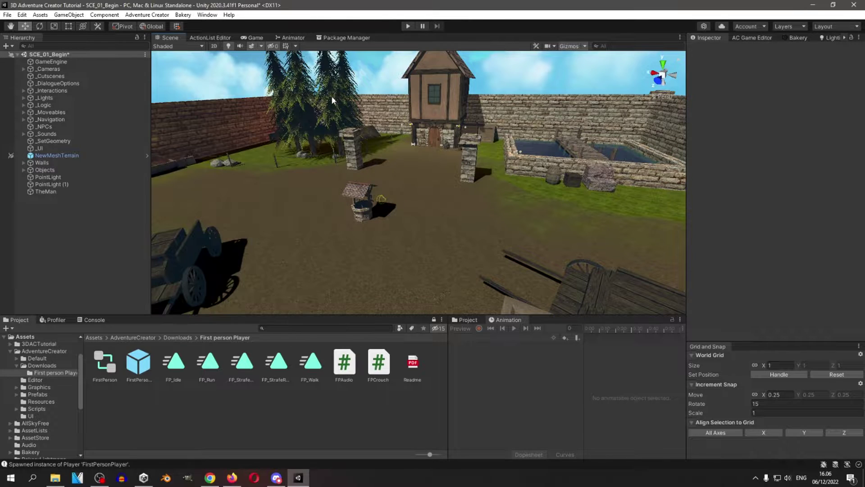
Delete the old crouch action list from the PlayerMovement folder inside AssetLists
left_click(94, 337)
double_click(208, 360)
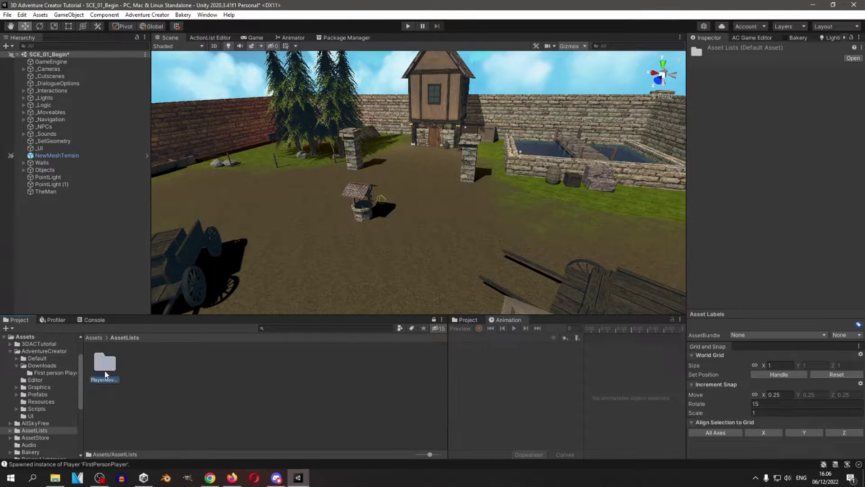
double_click(103, 362)
left_click(107, 366)
key("Delete")
key("Return")
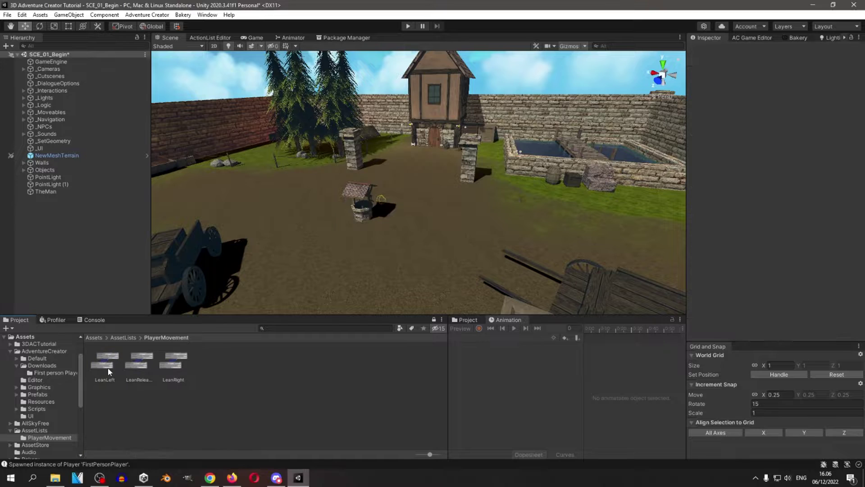
left_click(95, 337)
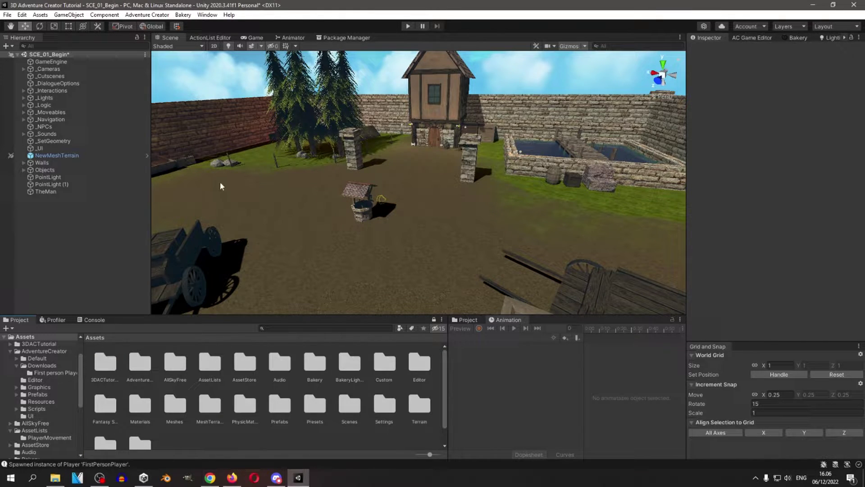
right_click_drag(405, 134, 299, 137)
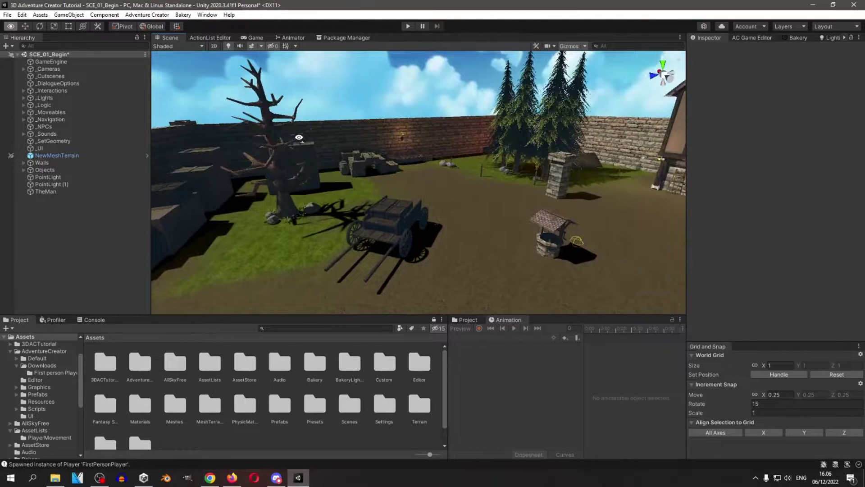
left_click_drag(299, 137, 311, 139, "alt")
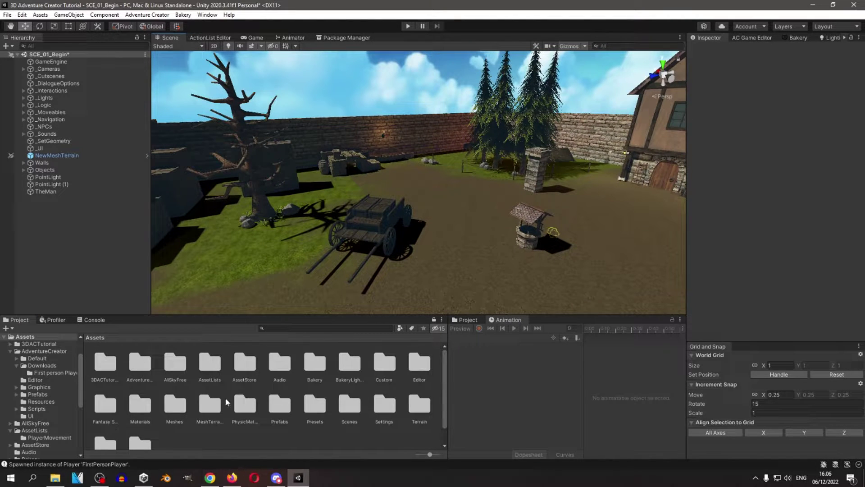
scroll(270, 410, "down", 1)
double_click(281, 384)
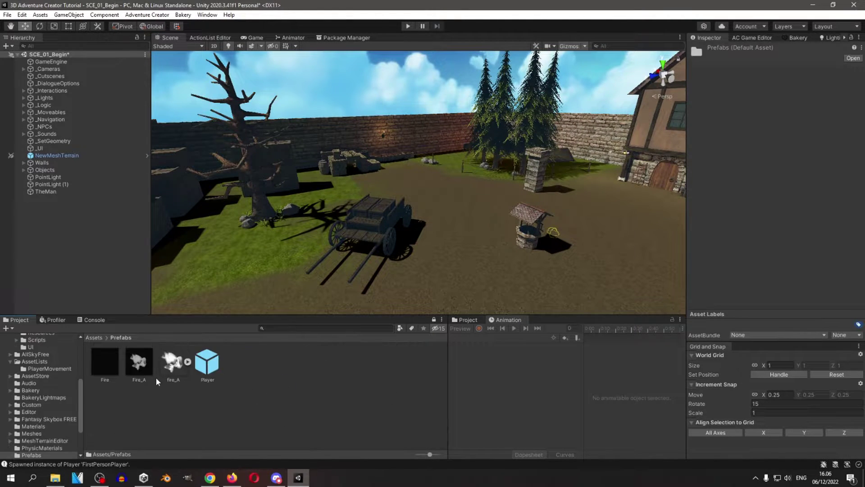
left_click(93, 337)
Open the FirstPersonPlayer prefab from Adventure Creator's First person Player download folder and check the FP Crouch script's Input Button name
double_click(135, 363)
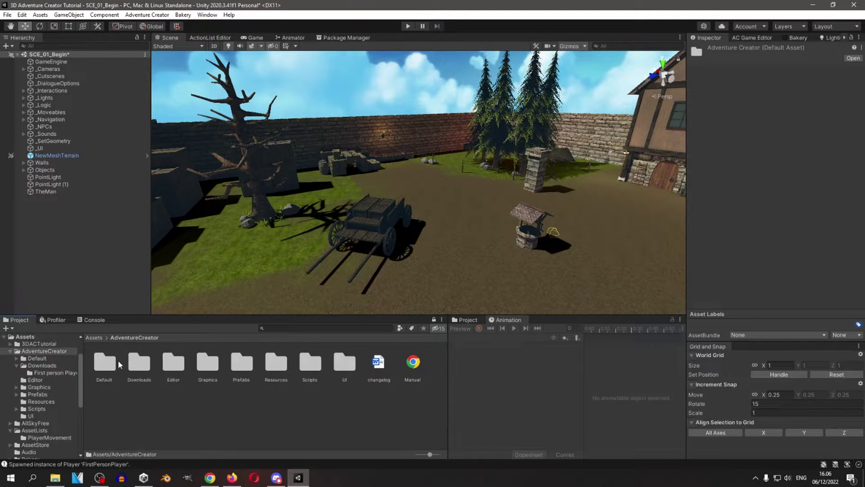
double_click(139, 363)
double_click(104, 363)
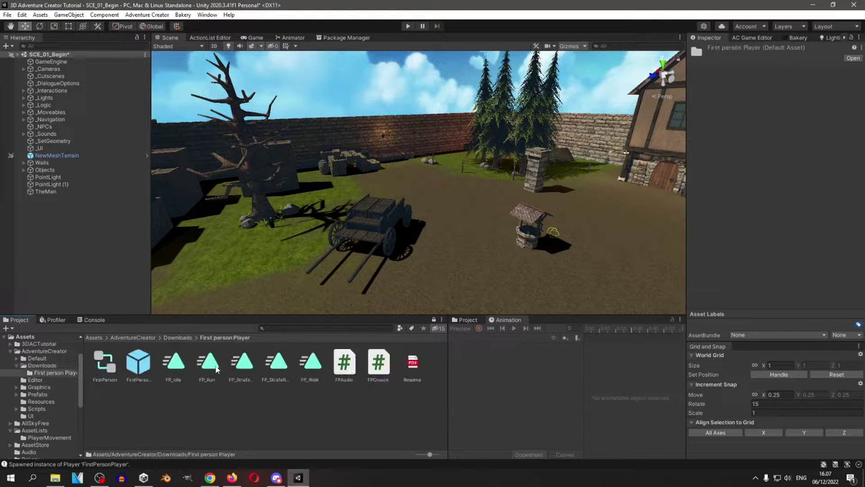
left_click(138, 363)
double_click(139, 363)
scroll(739, 220, "down", 6)
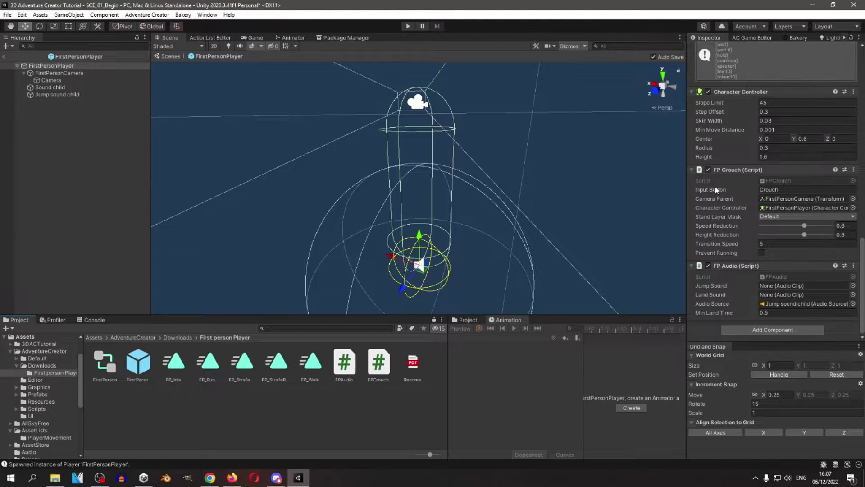
left_click(762, 189)
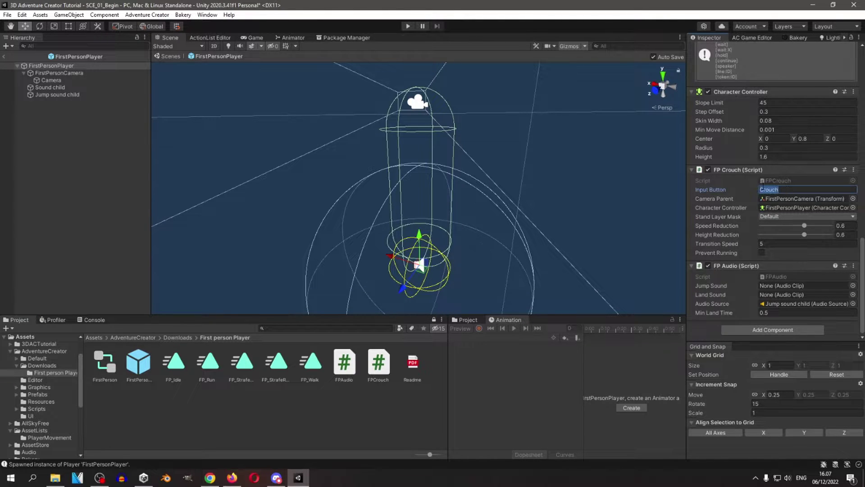
Inspect the Crouch entry's button assignments in the project's Input Manager, close the settings windows and exit the prefab
left_click(8, 14)
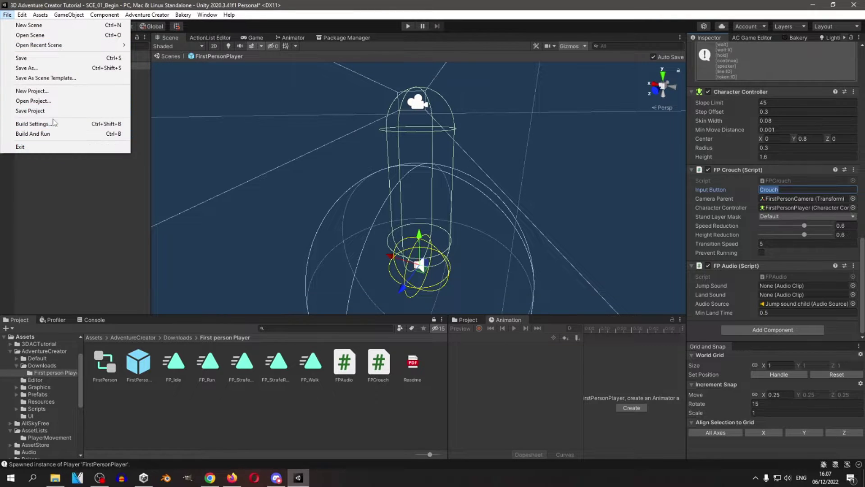
left_click(32, 123)
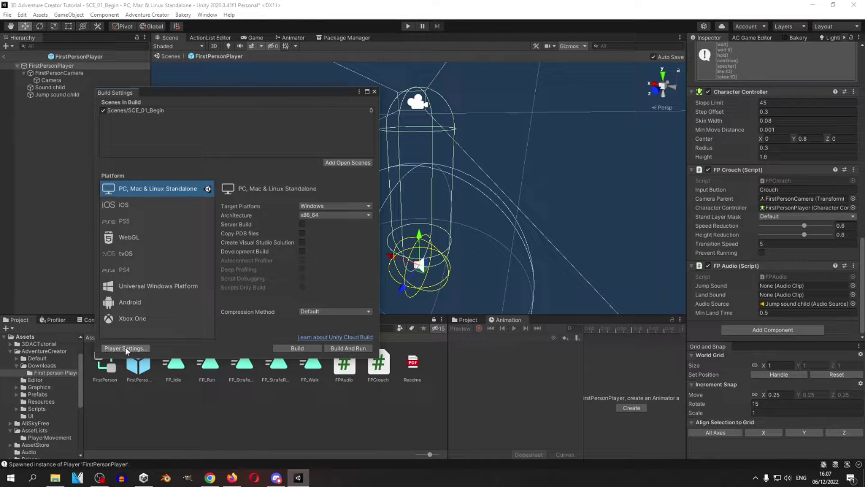
left_click(125, 348)
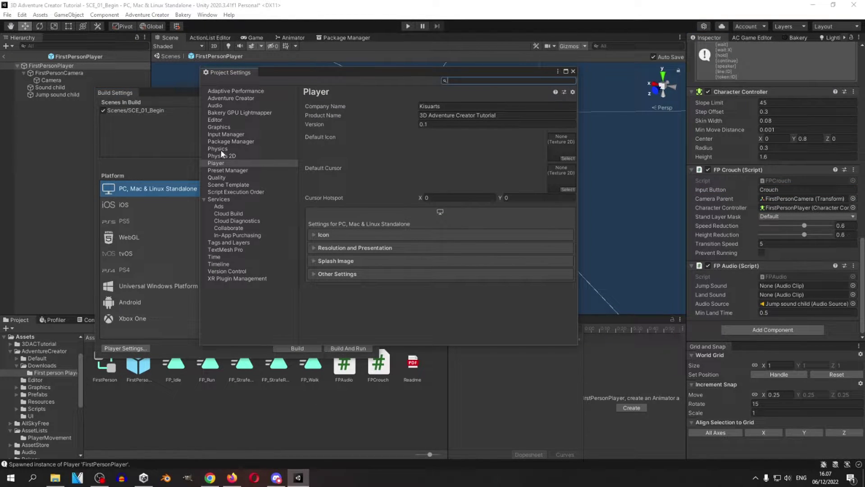
left_click(225, 134)
scroll(415, 248, "down", 10)
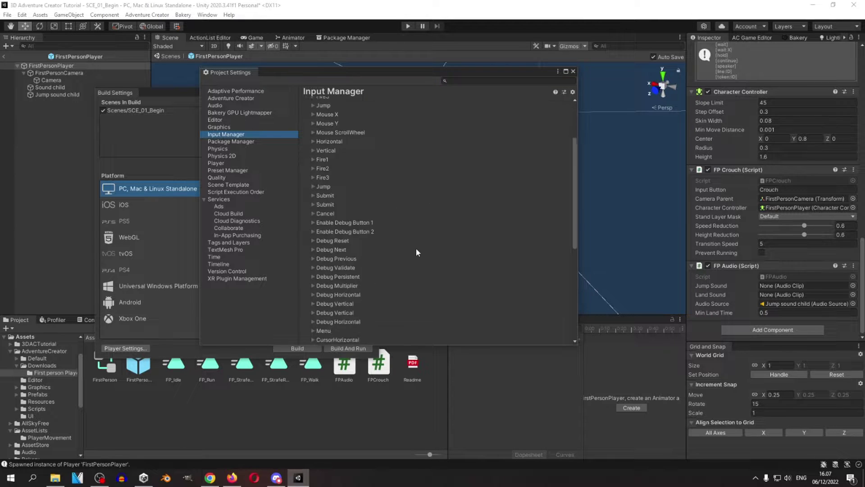
left_click(313, 181)
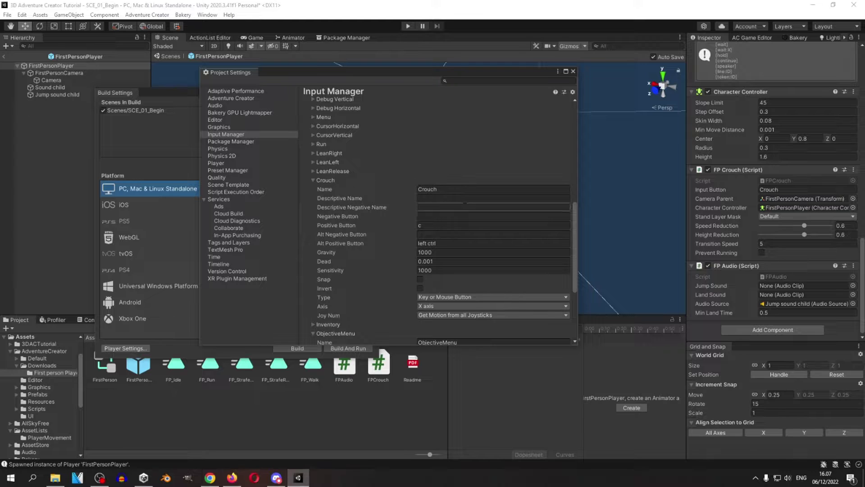
left_click(573, 71)
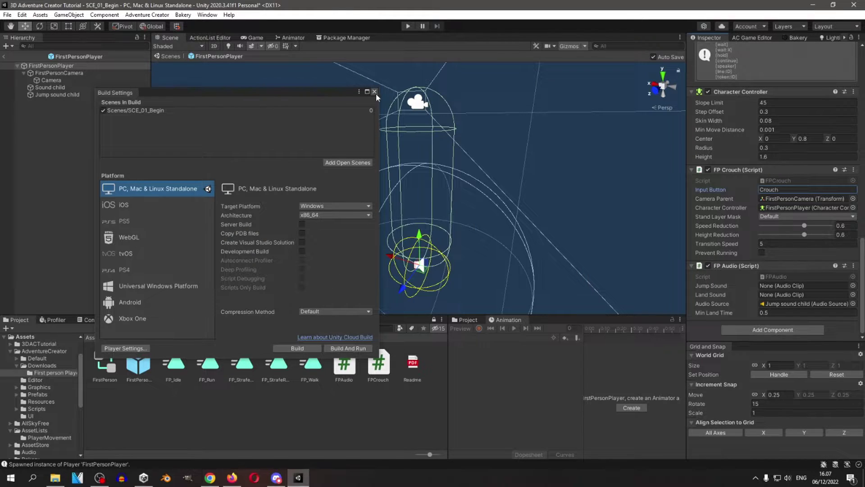
left_click(375, 92)
left_click(4, 57)
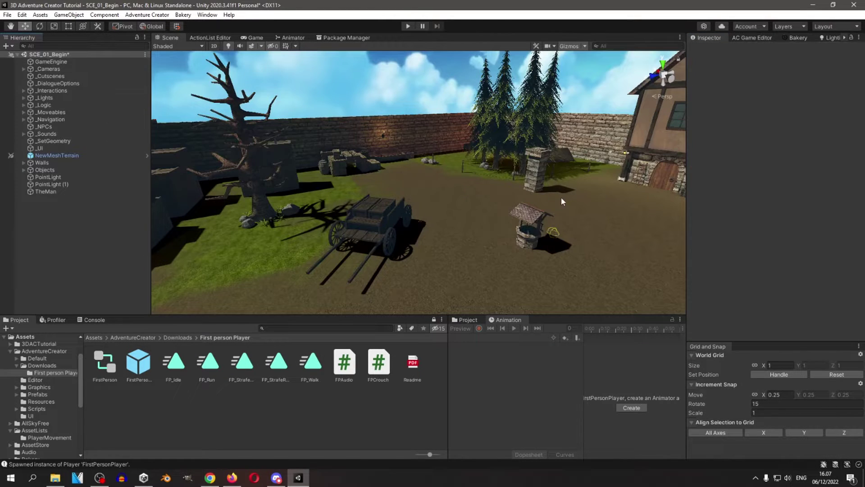
Play-test the scene, crouching through the low opening of the stone structure to the space behind it and back out
key("ctrl+p")
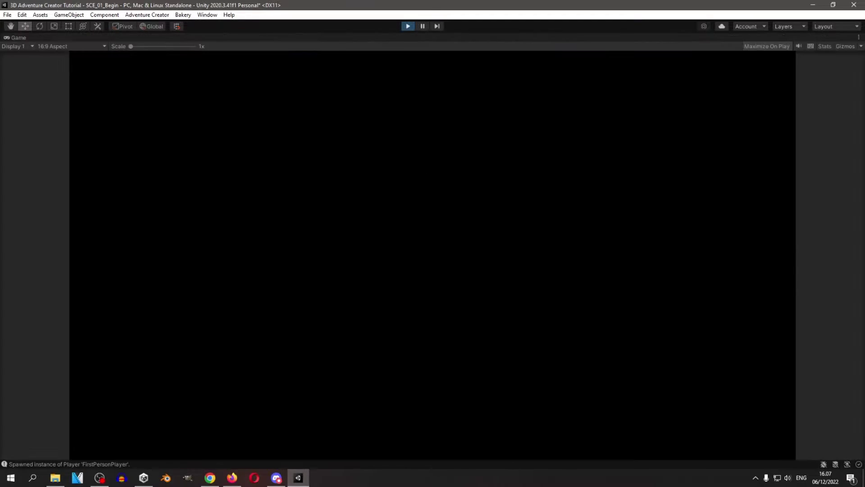
key("w")
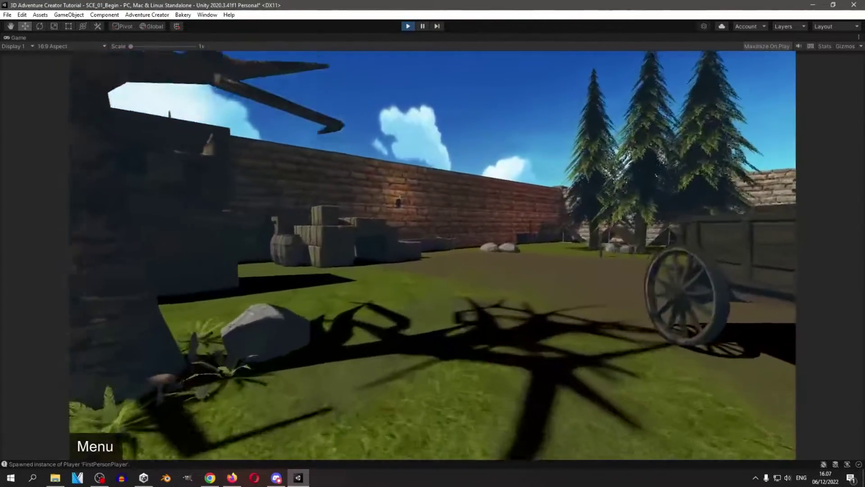
key("w")
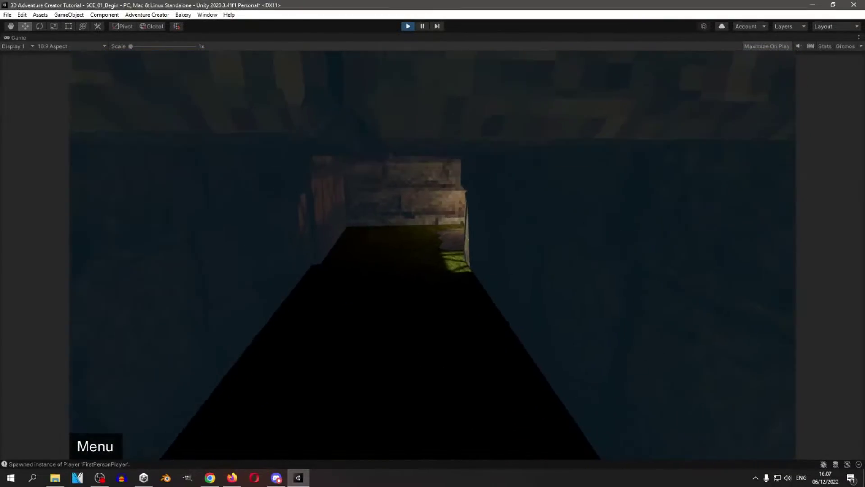
key("w")
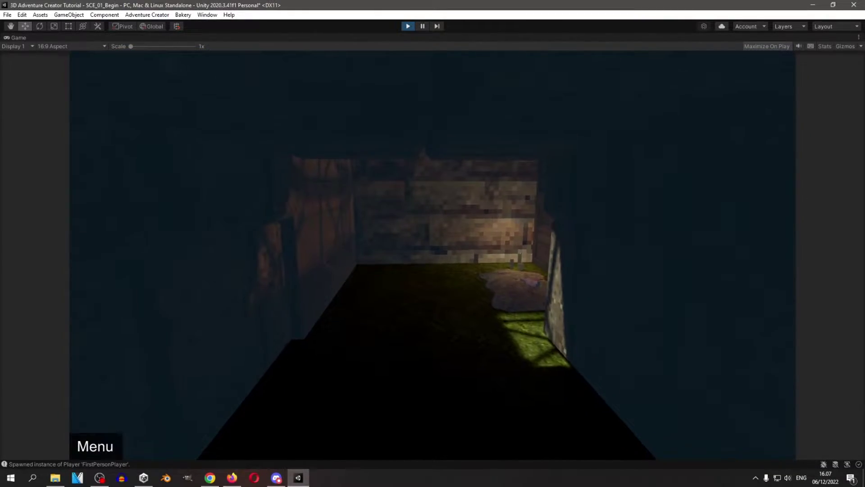
key("w")
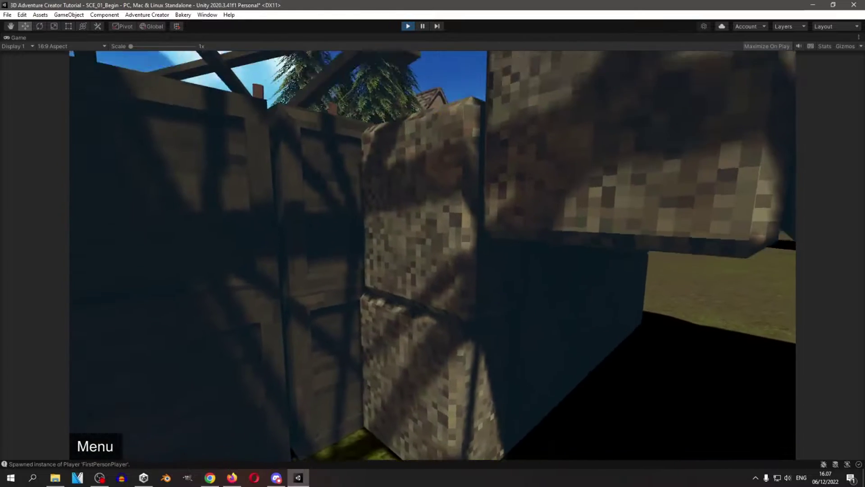
key("w")
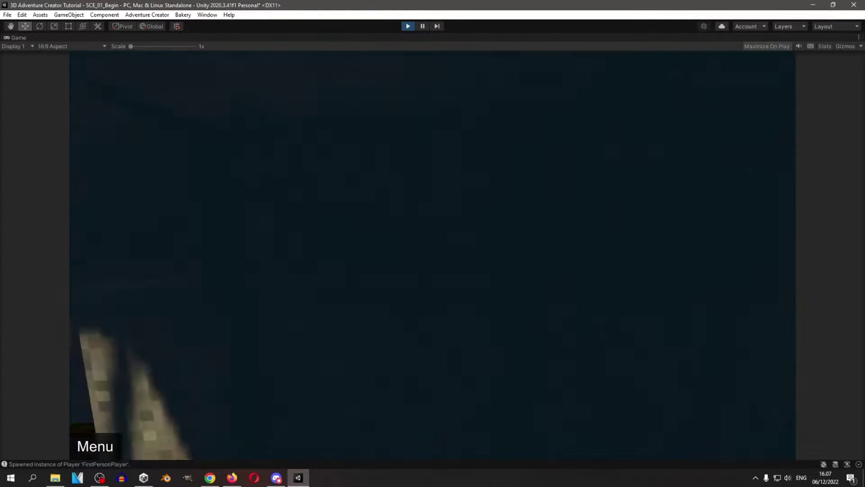
key("w")
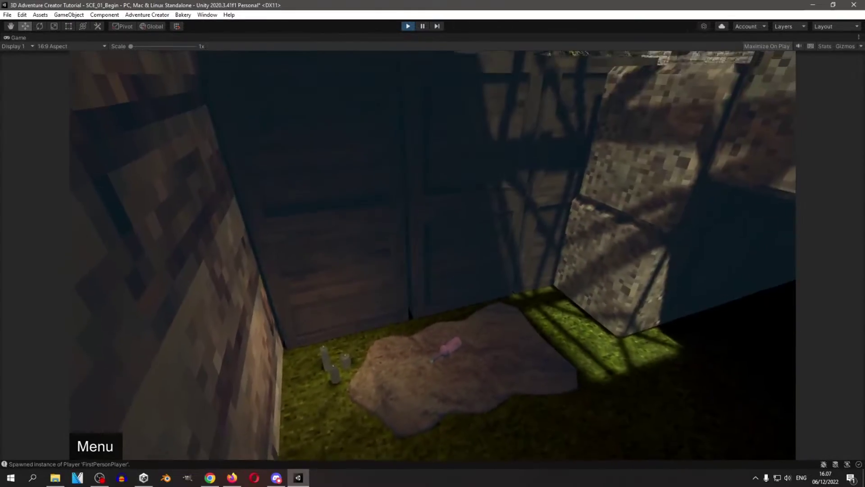
key("w")
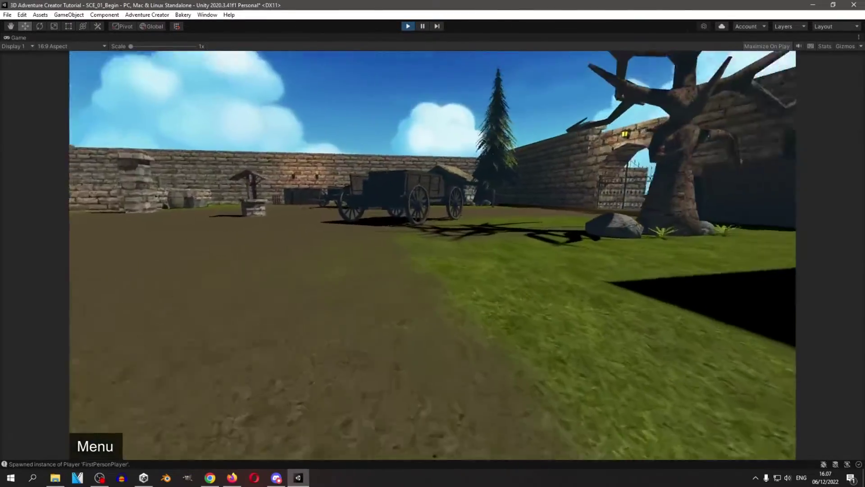
Cross the courtyard to the walled pool, climb the stone block onto the wooden walkway and test movement at its near end
key("w")
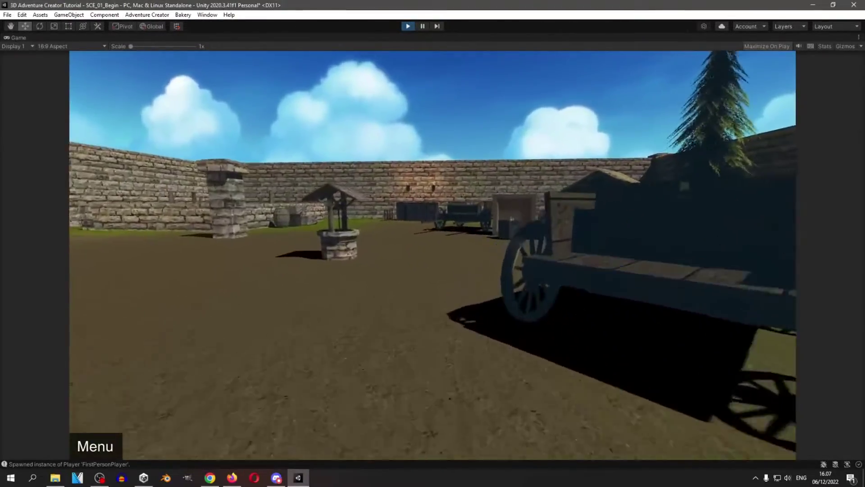
key("w")
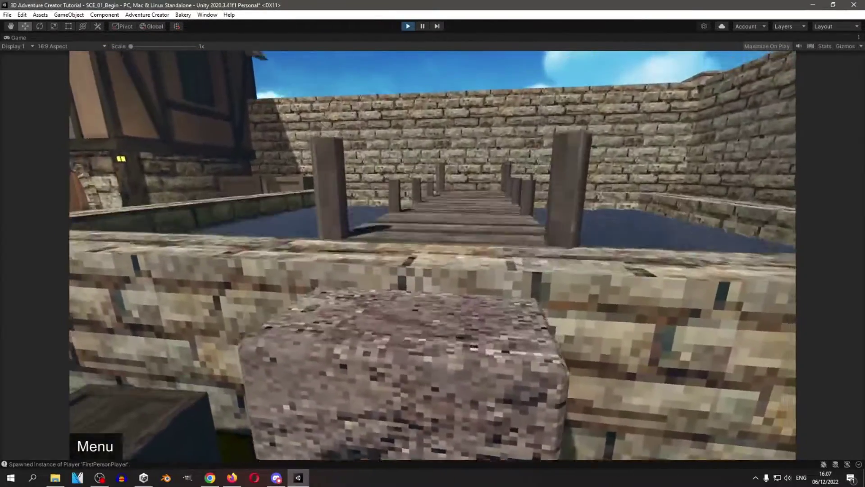
key("w")
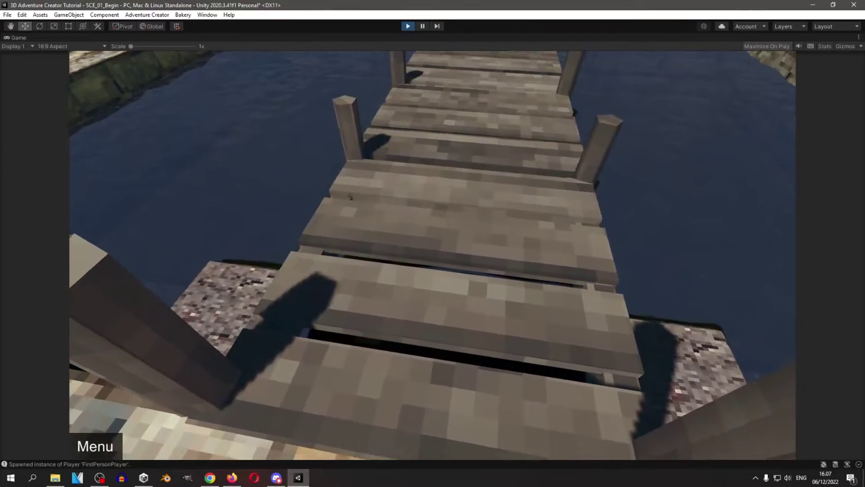
key("w")
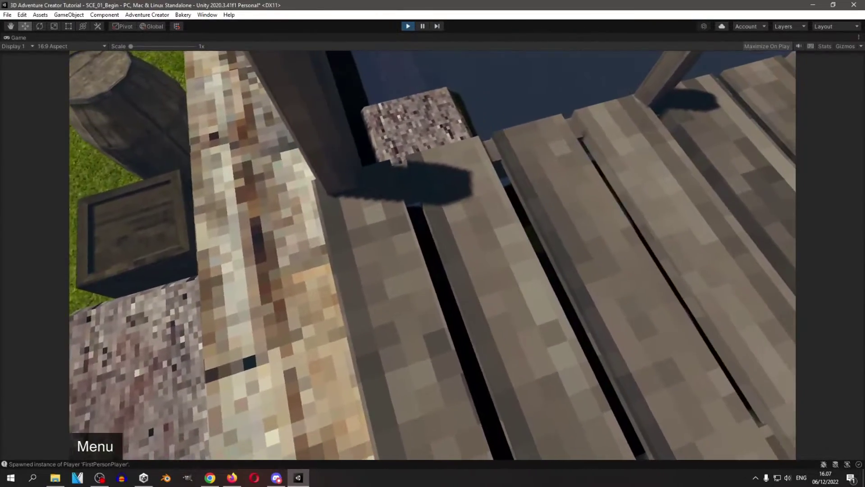
key("s")
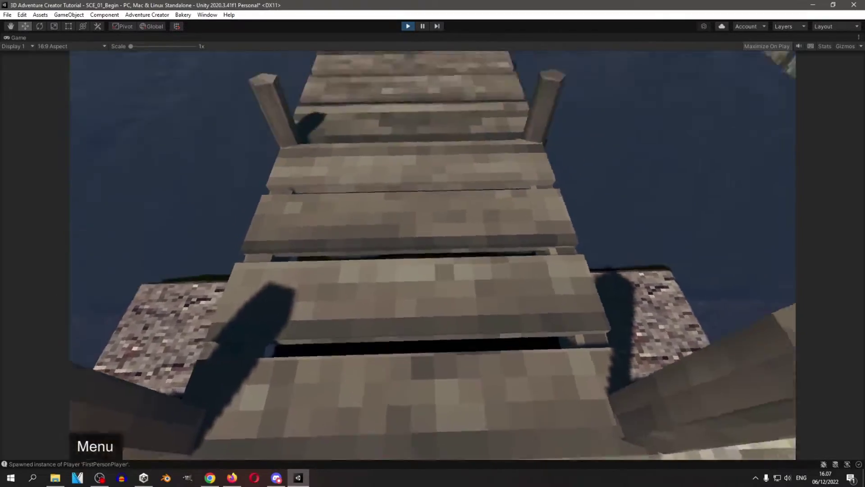
Walk along the wooden walkway to the pool's far wall, and return across it to the courtyard
key("w")
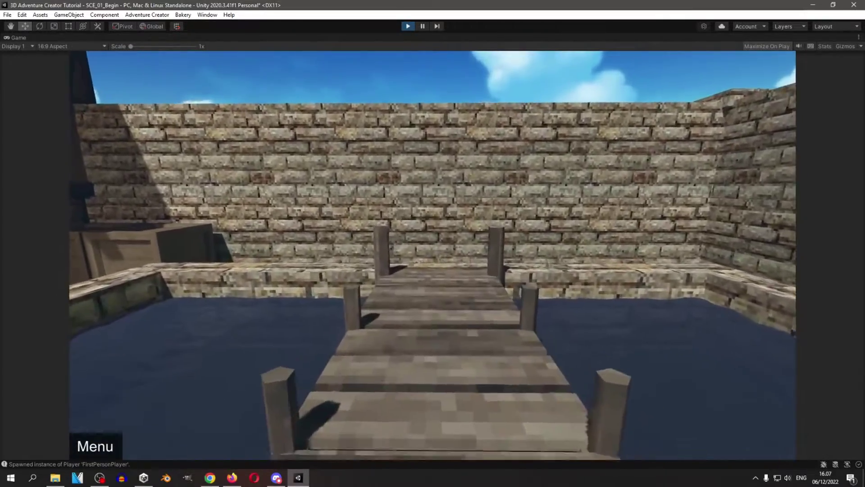
key("w")
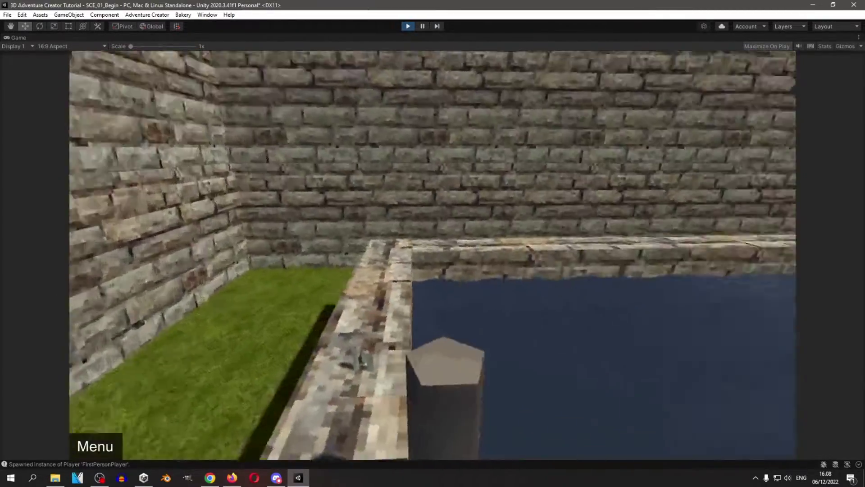
key("w")
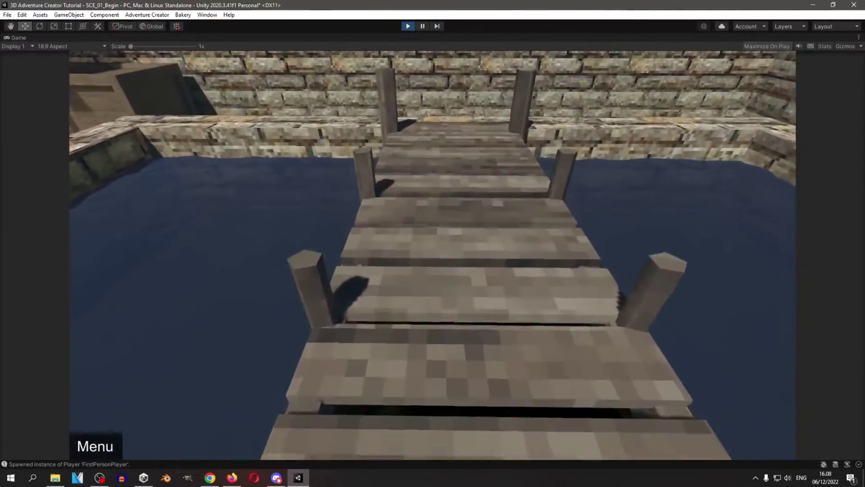
key("w")
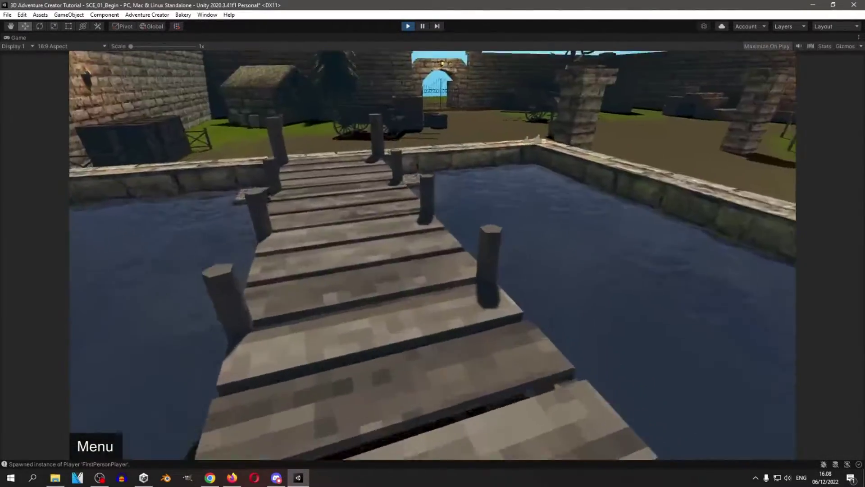
key("w")
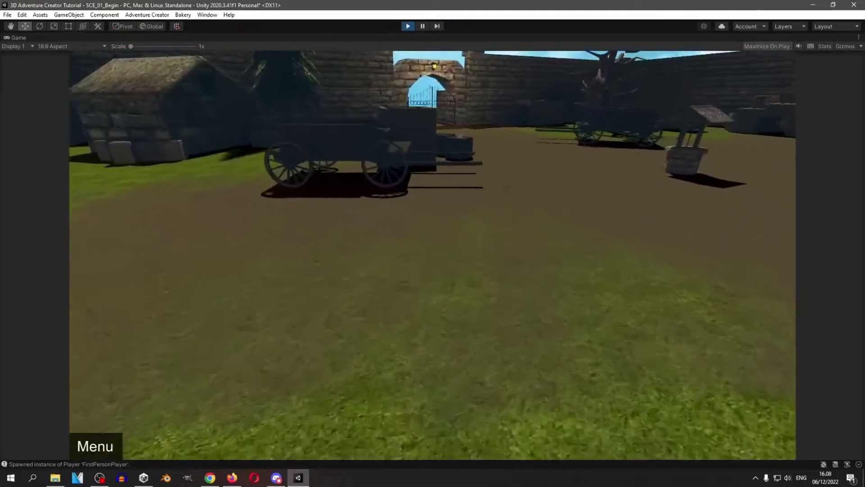
Play-test jumping at the barrels beside the large wooden crate and on the crates along the shaded courtyard wall
key("w")
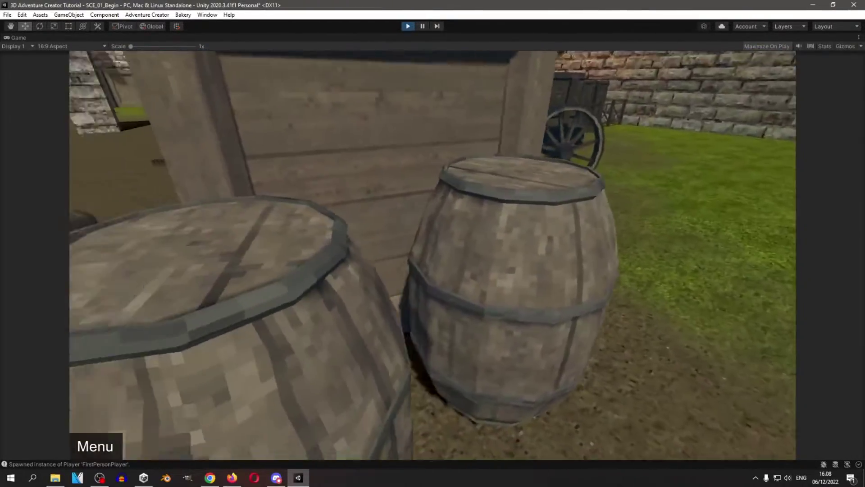
key("space")
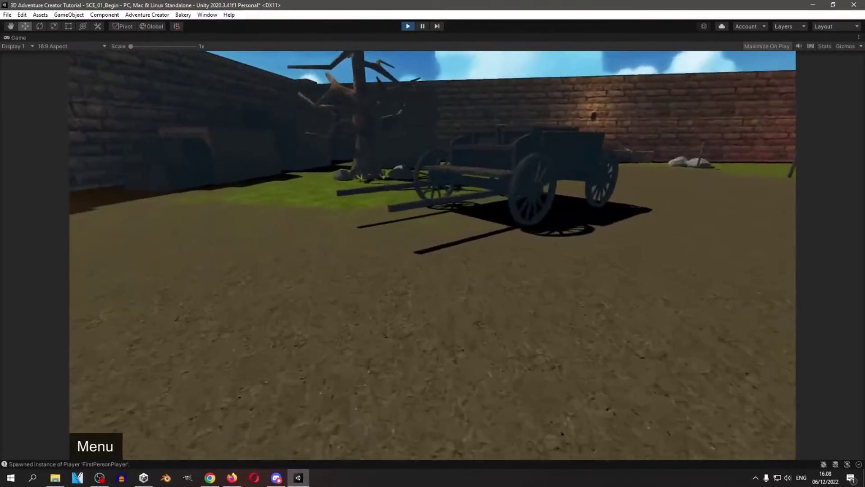
key("w")
key("w")
key("space")
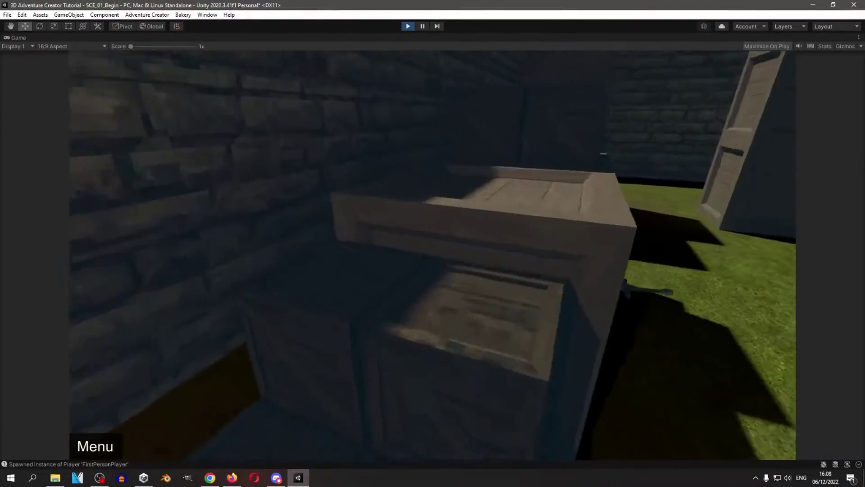
key("s")
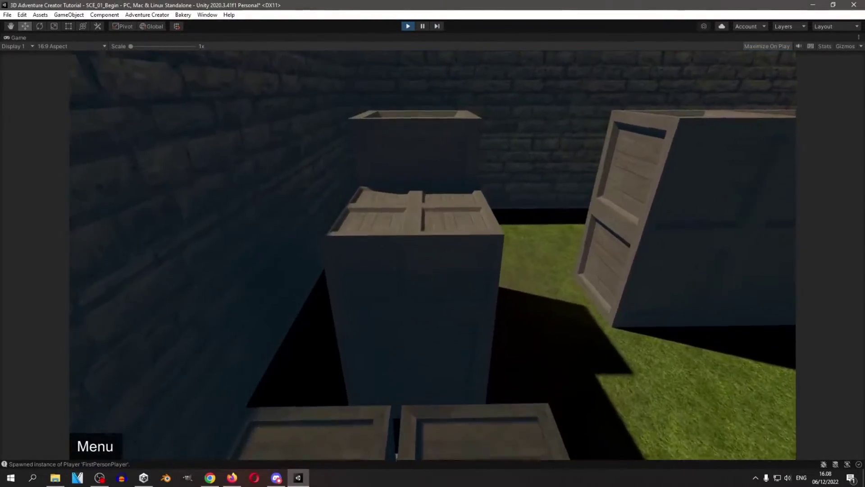
key("w")
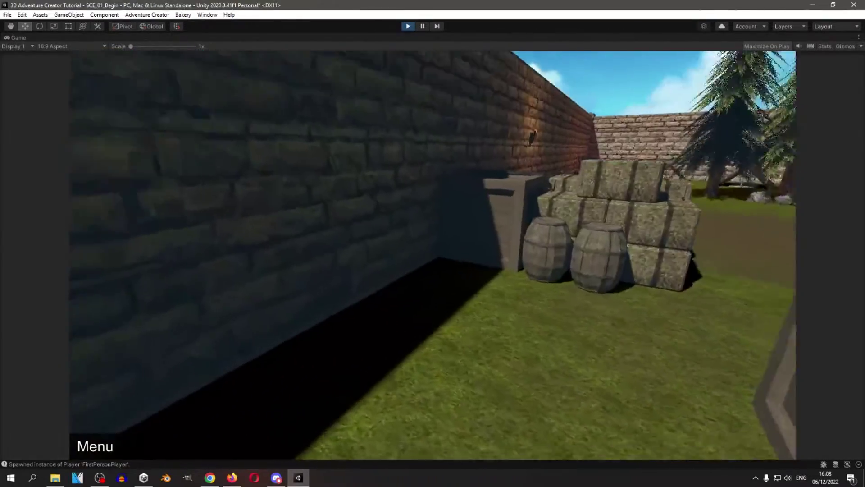
Walk past the stacked stone blocks to the two tents and test movement against the nearer tent's roof
key("w")
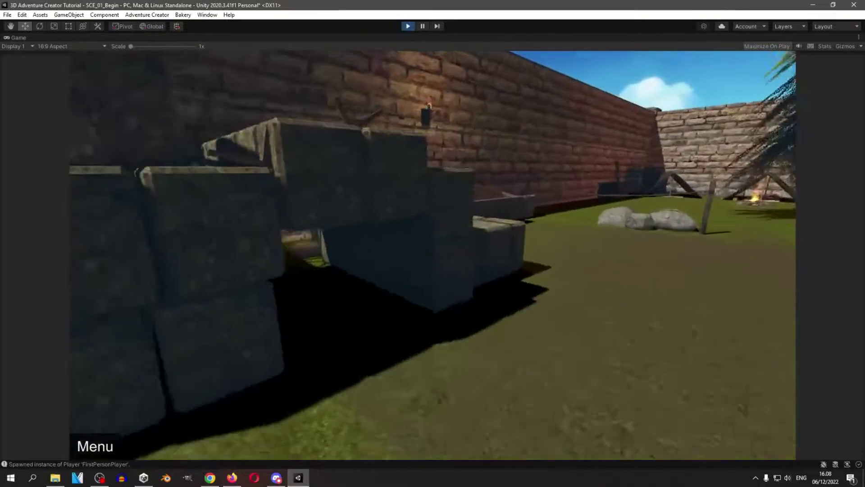
key("w")
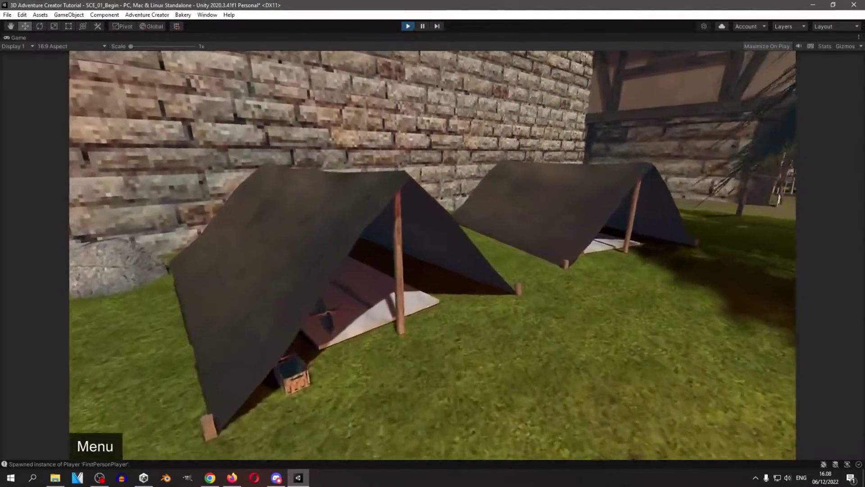
key("w")
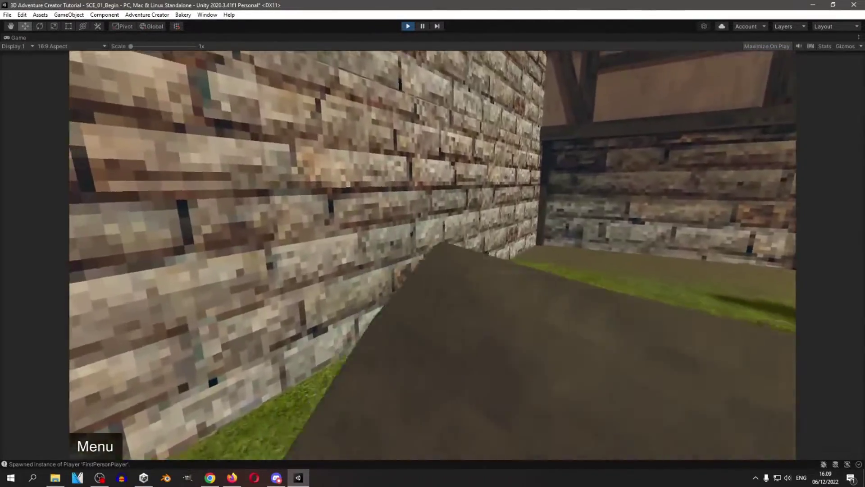
Return across the courtyard past the cart and crates towards the arched gate, and end the play test
key("w")
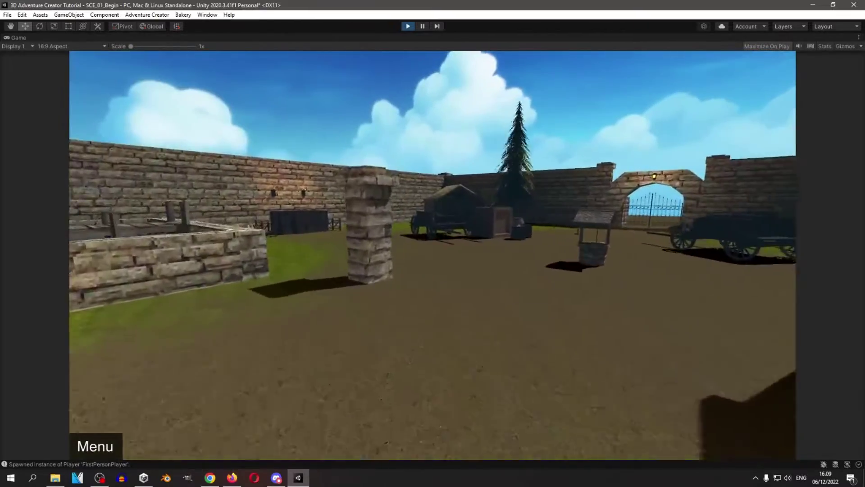
key("w")
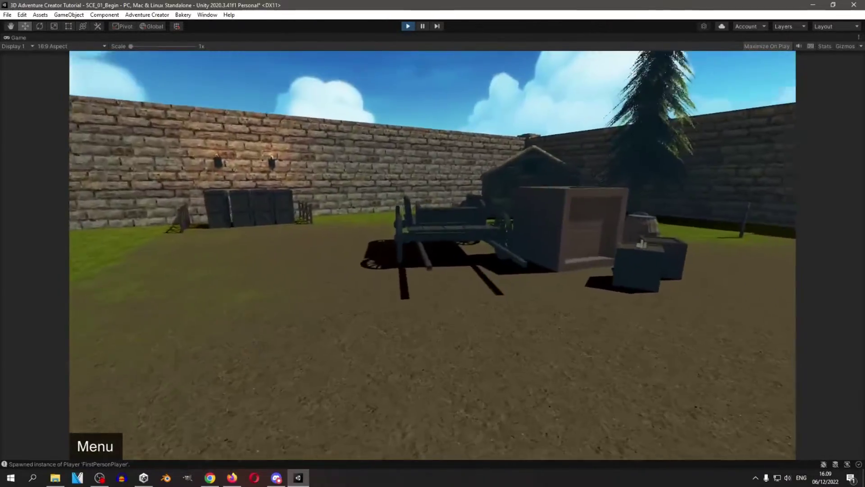
key("w")
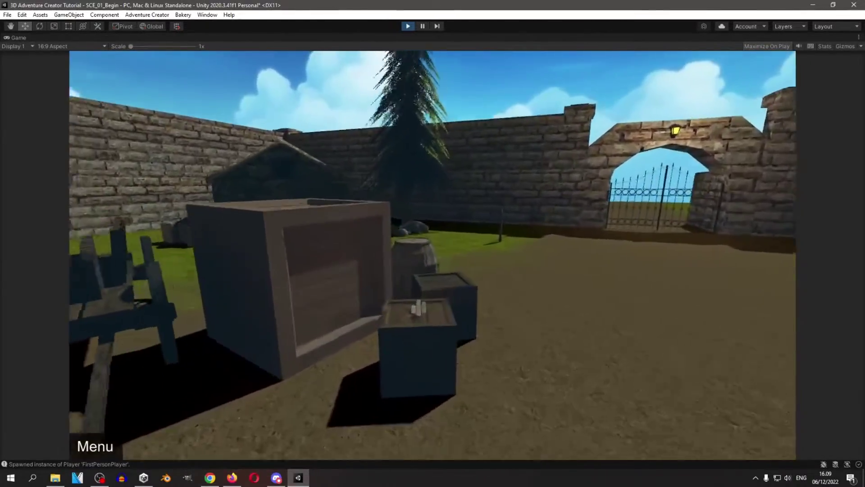
key("w")
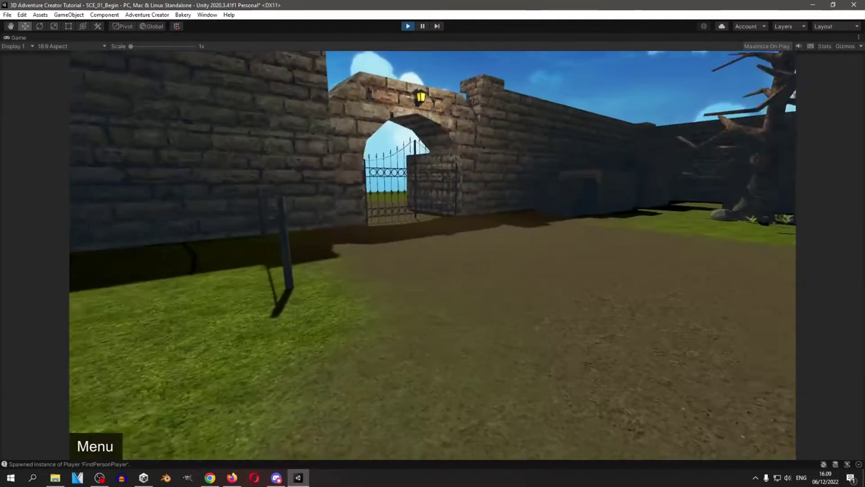
key("Escape")
left_click(448, 343)
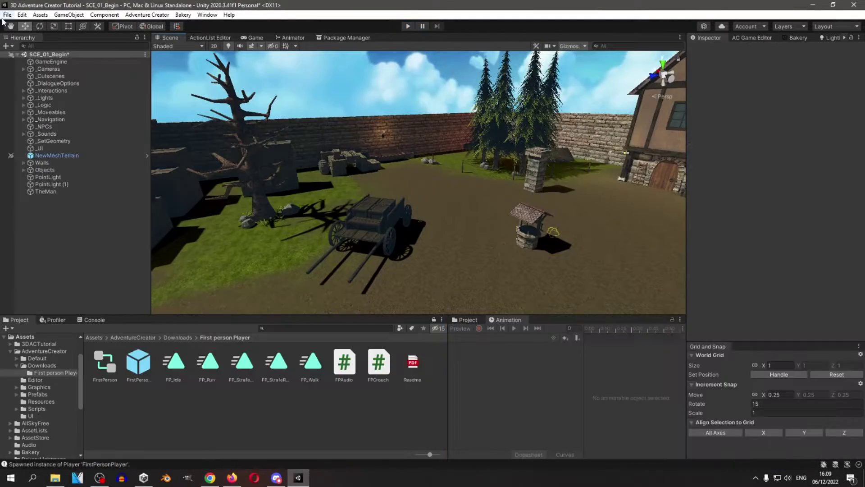
Check the vertical gravity value in the project's Physics settings, and close the Project Settings and Build Settings windows
left_click(7, 15)
left_click(23, 125)
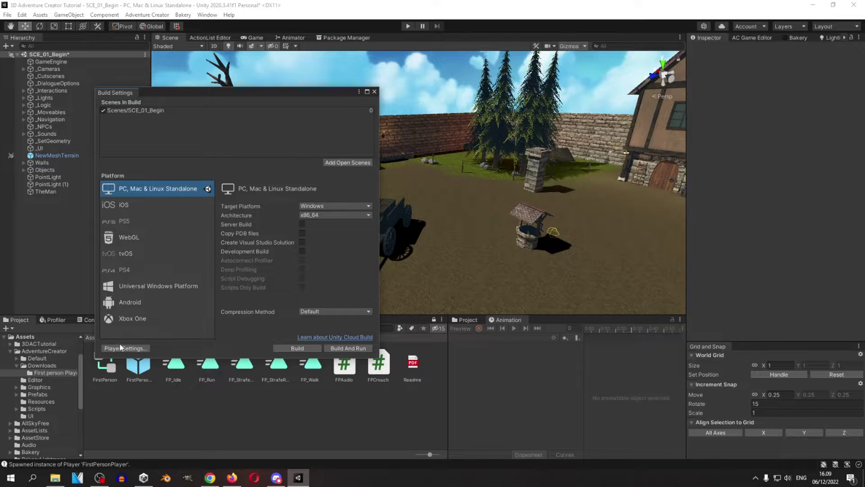
left_click(122, 347)
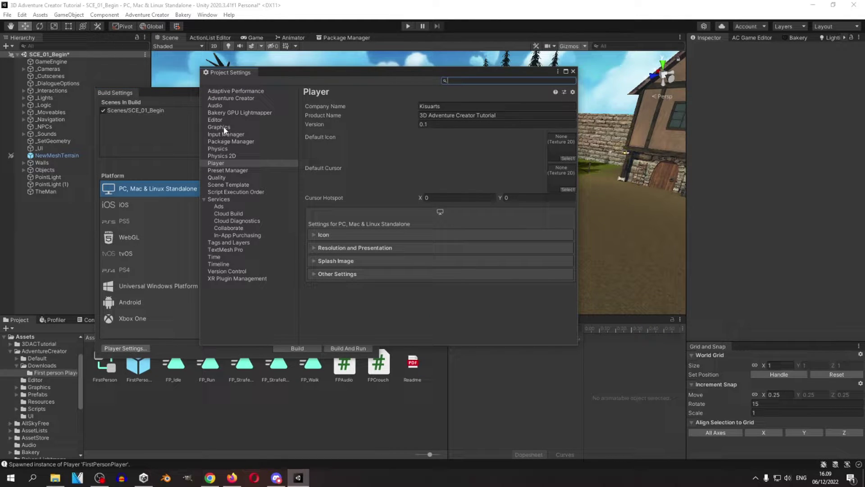
left_click(225, 149)
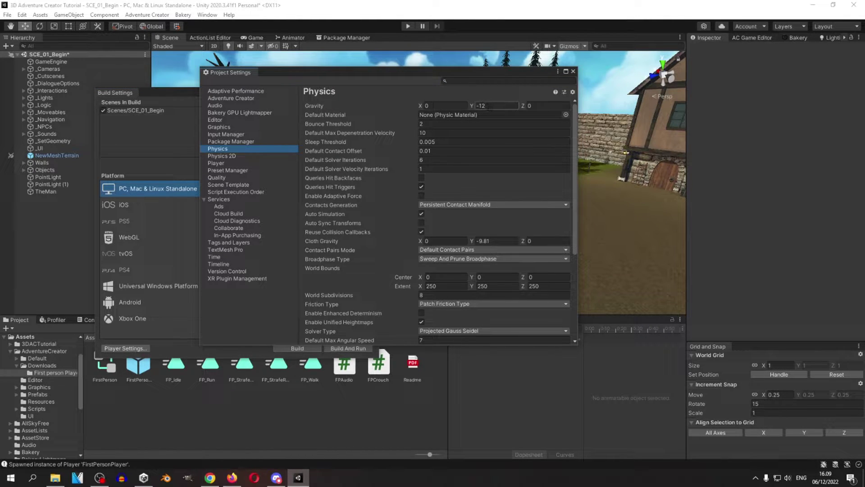
left_click(489, 106)
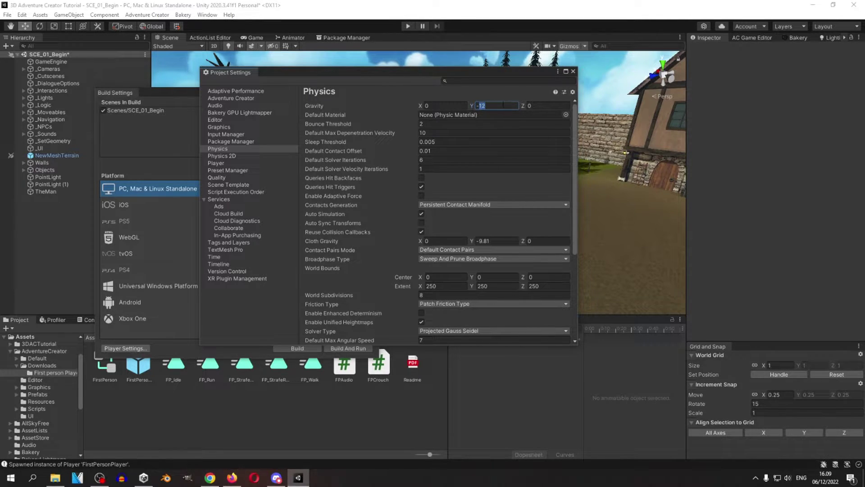
left_click(573, 71)
left_click(374, 92)
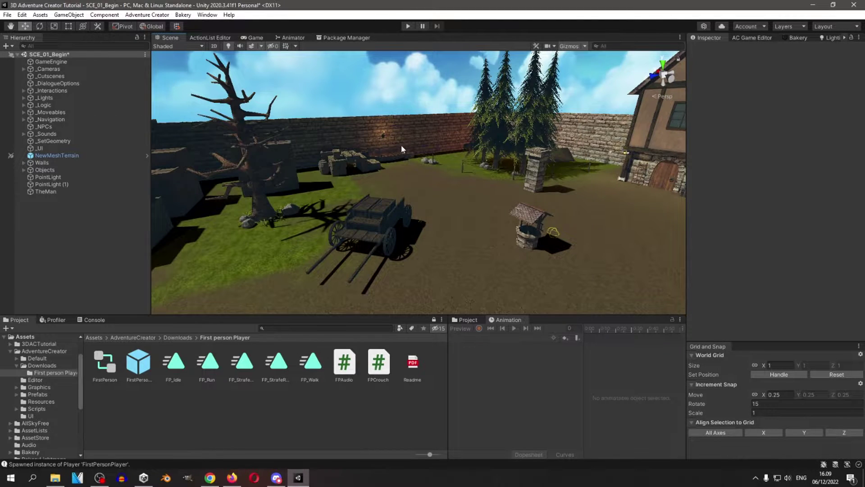
right_click_drag(401, 144, 383, 176)
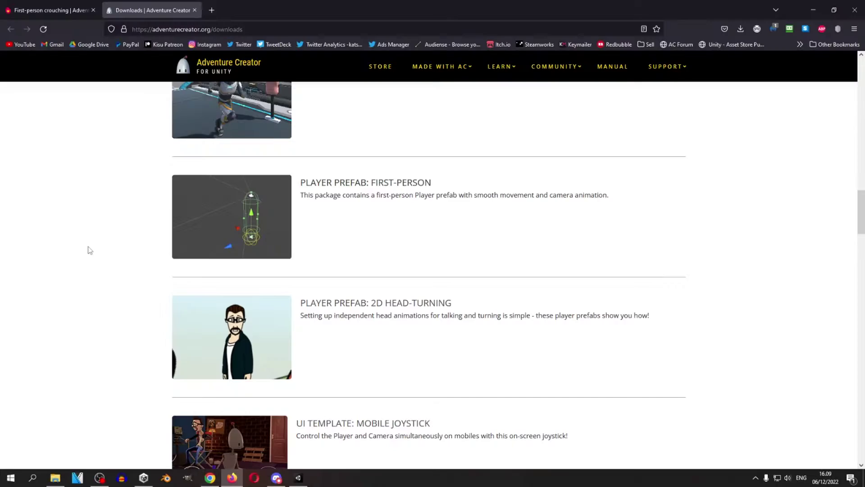
Switch to the browser and look through the Adventure Creator downloads page down to the Combat Example package
scroll(112, 226, "down", 15)
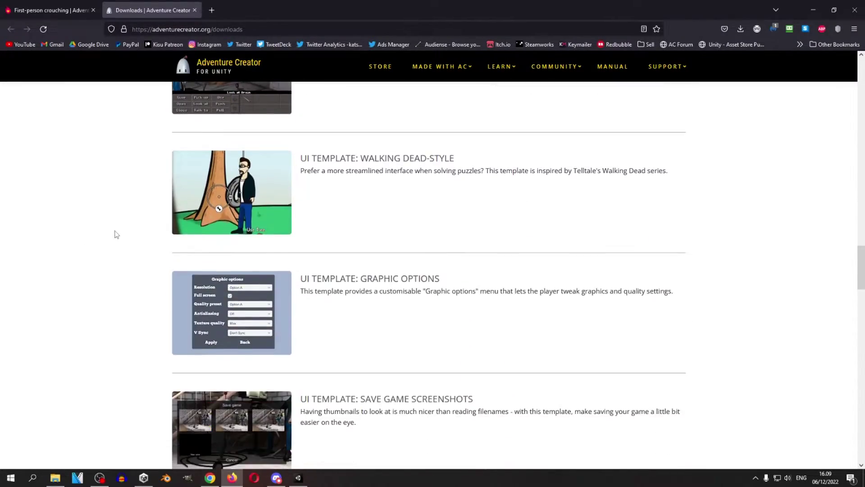
scroll(110, 219, "down", 12)
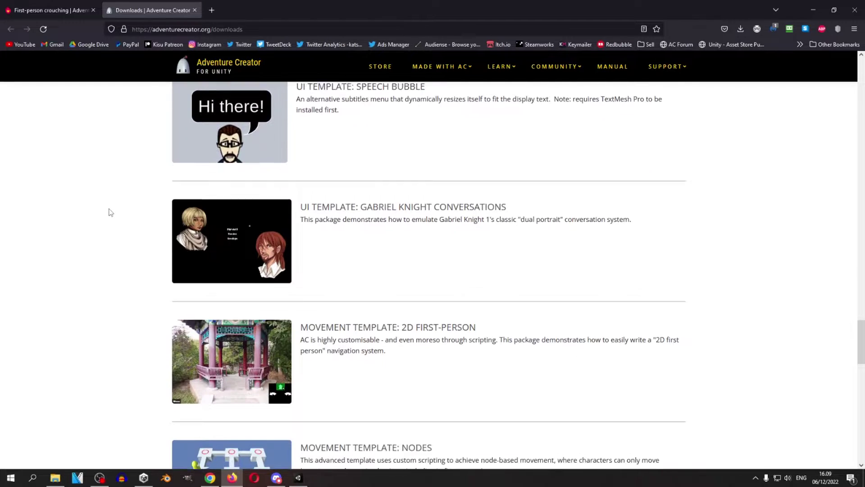
scroll(111, 213, "down", 10)
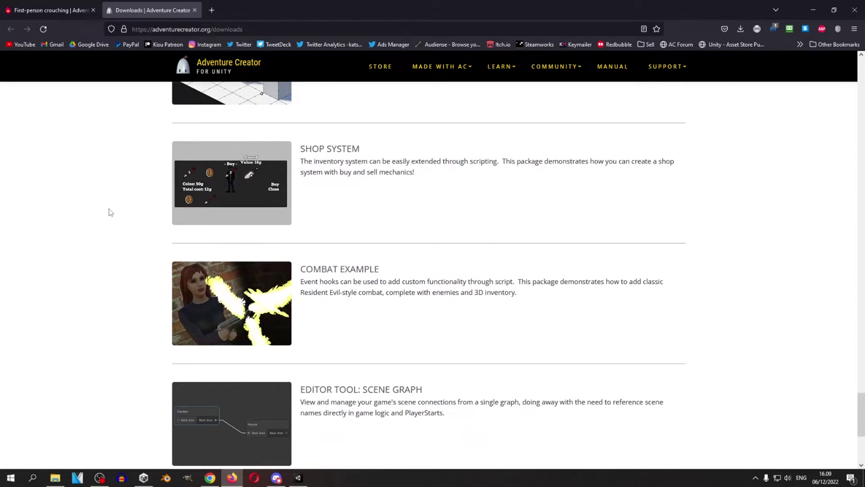
scroll(204, 234, "down", 2)
Read the Combat Example package's description and close the downloads page
left_click_drag(309, 190, 619, 190)
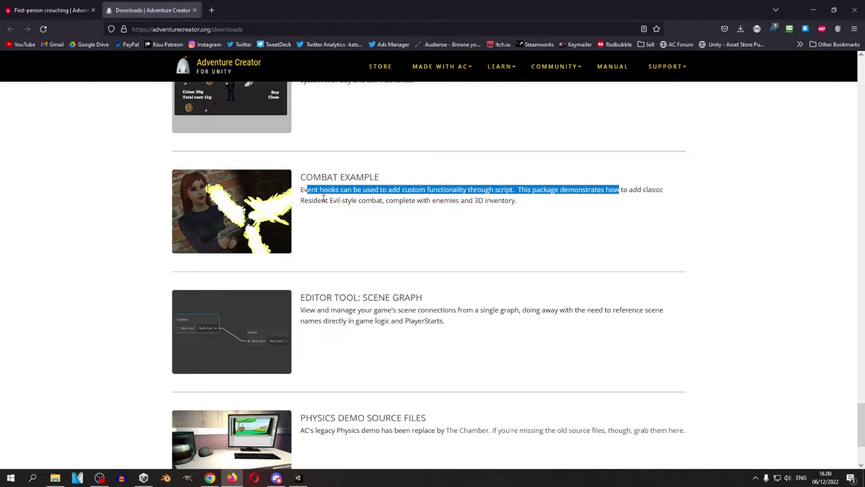
left_click_drag(516, 190, 390, 200)
left_click(375, 199)
left_click_drag(399, 202, 432, 201)
left_click(510, 201)
left_click(389, 199)
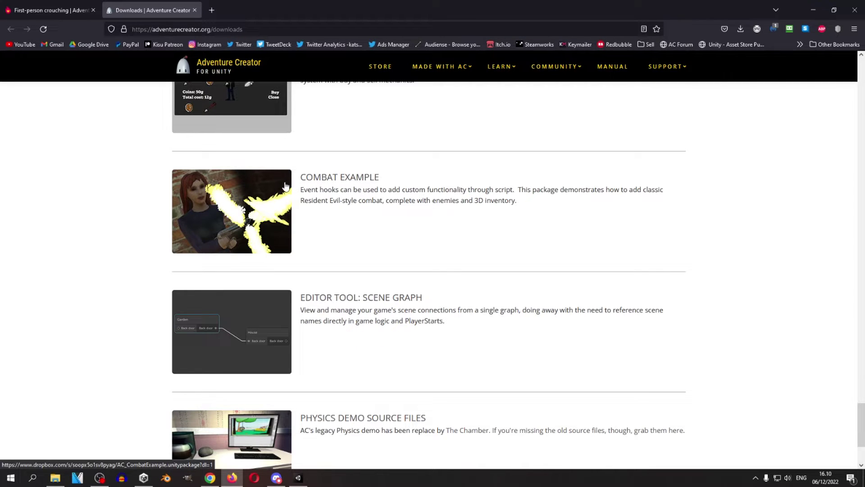
left_click(195, 11)
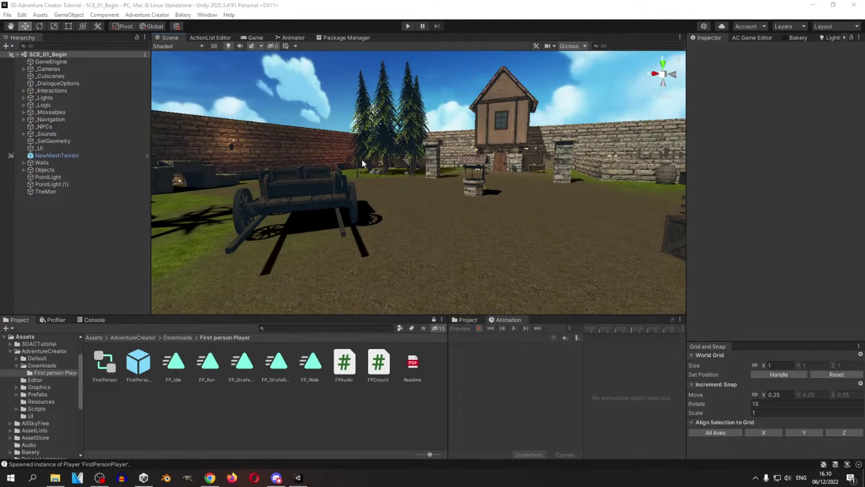
right_click_drag(361, 155, 79, 177)
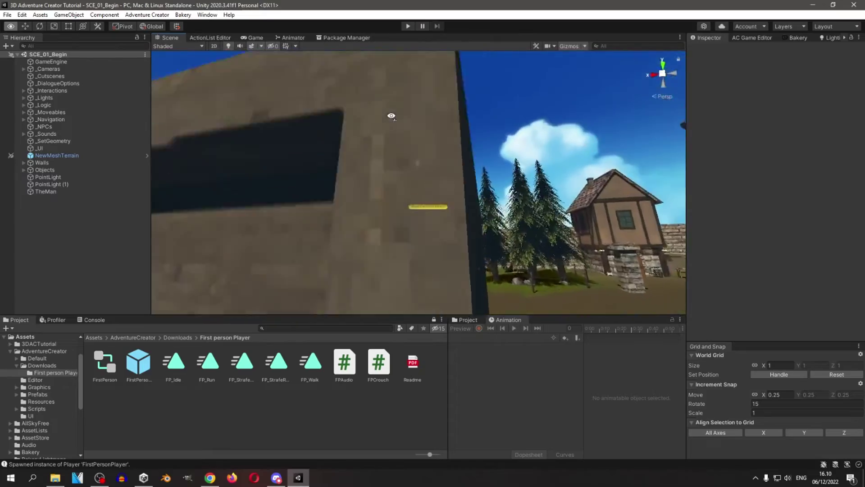